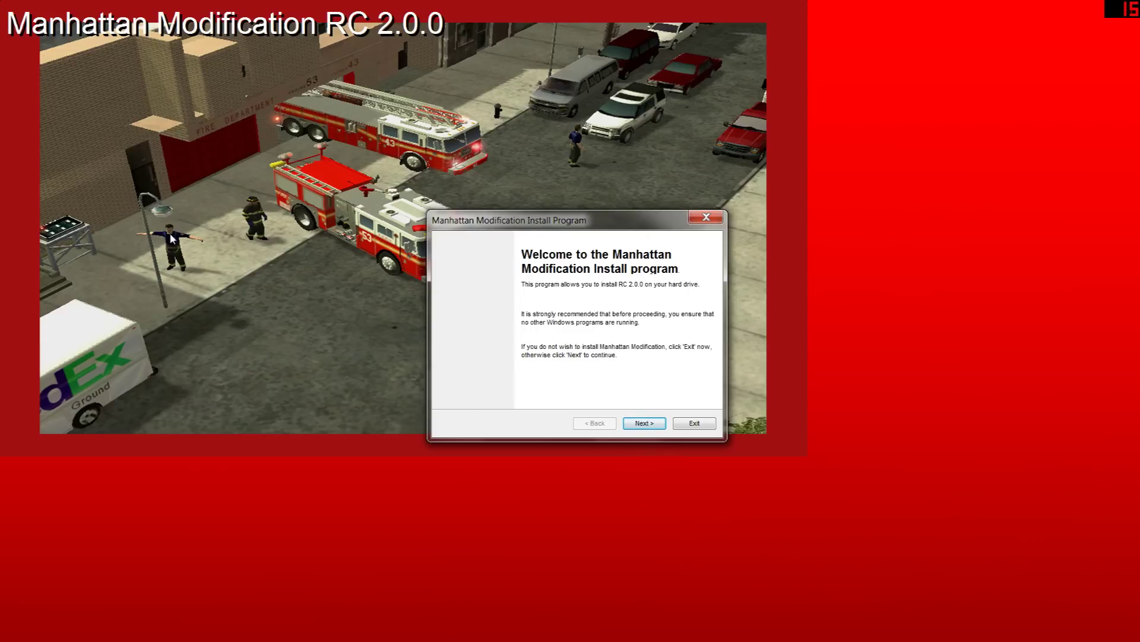
# Reposition the Manhattan Modification installer window on screen with a series of small drags
pyautogui.moveTo(523, 228); pyautogui.dragTo(503, 242)
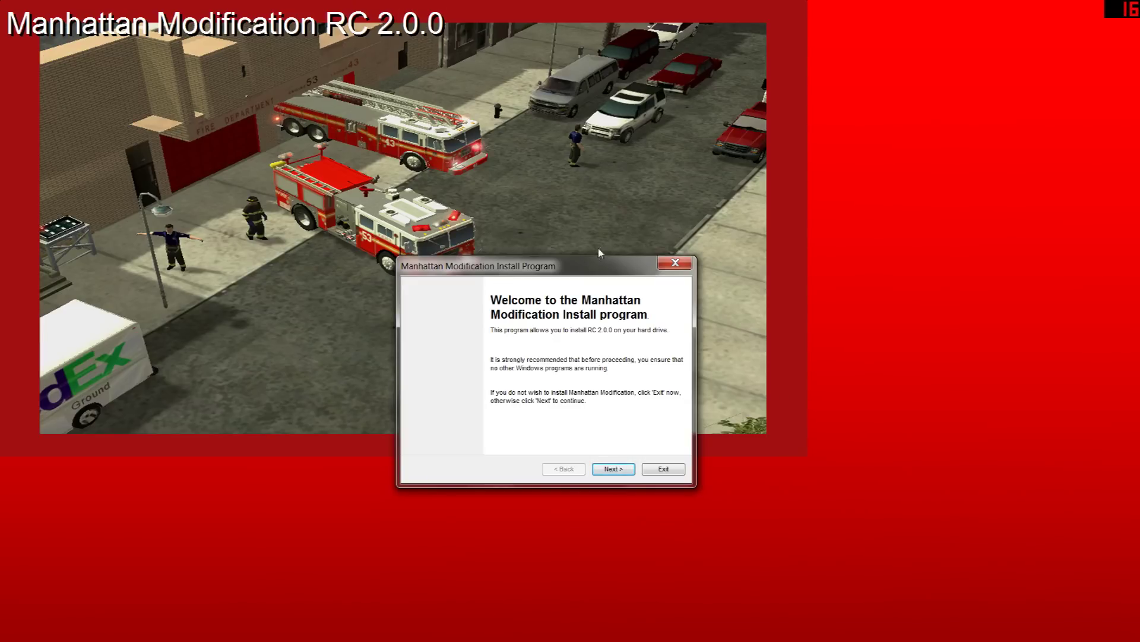
pyautogui.moveTo(592, 268); pyautogui.dragTo(592, 244)
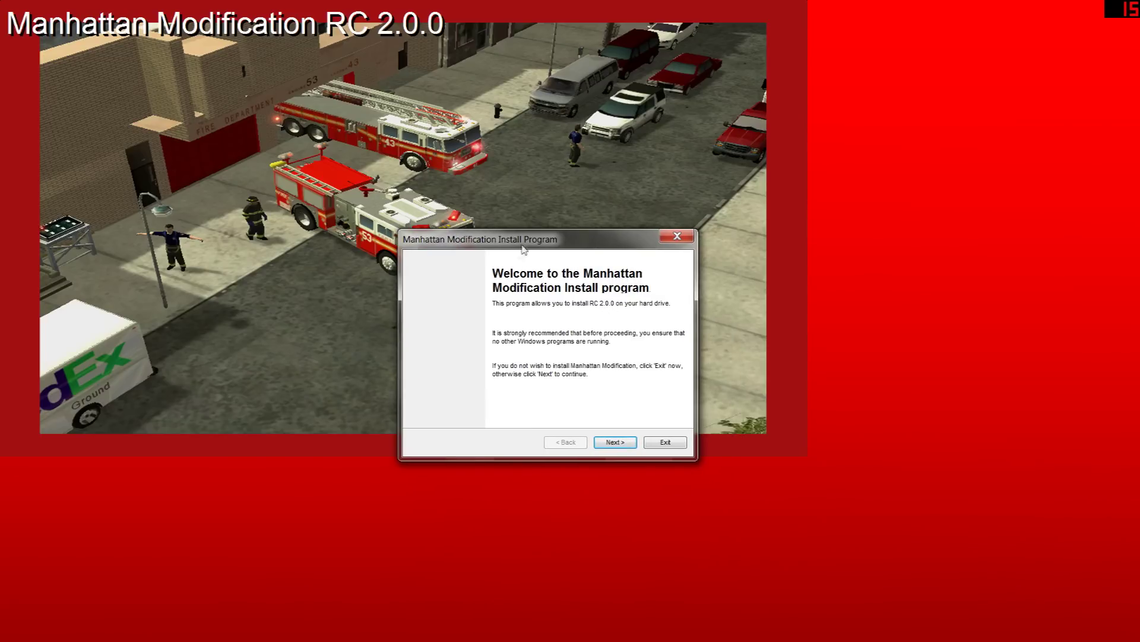
pyautogui.moveTo(524, 250); pyautogui.dragTo(515, 268)
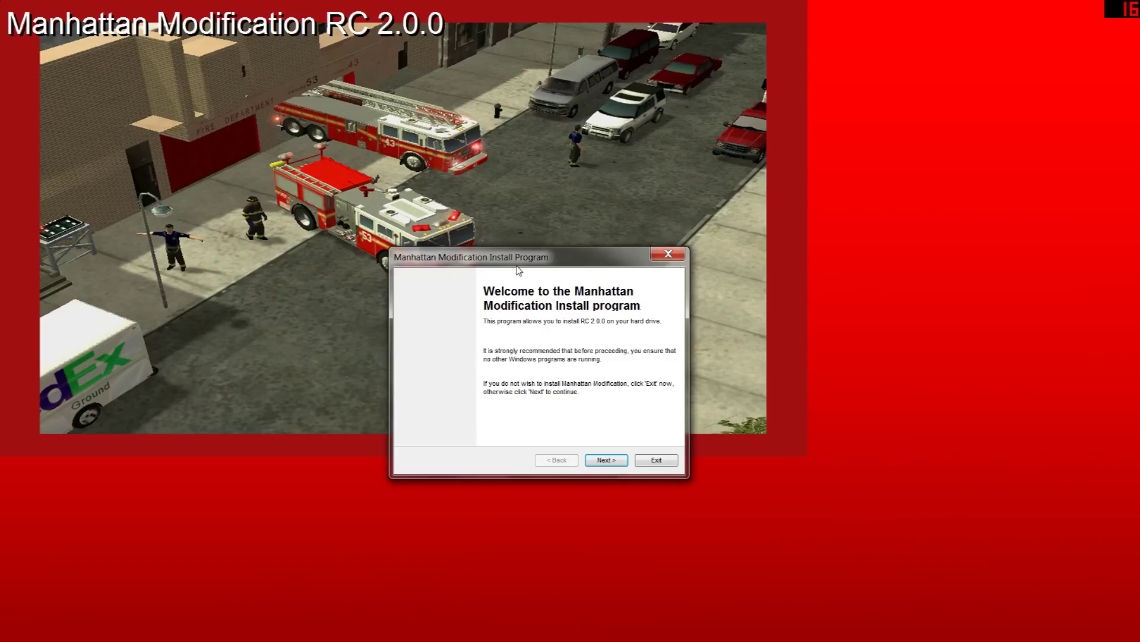
pyautogui.moveTo(517, 266); pyautogui.dragTo(525, 276)
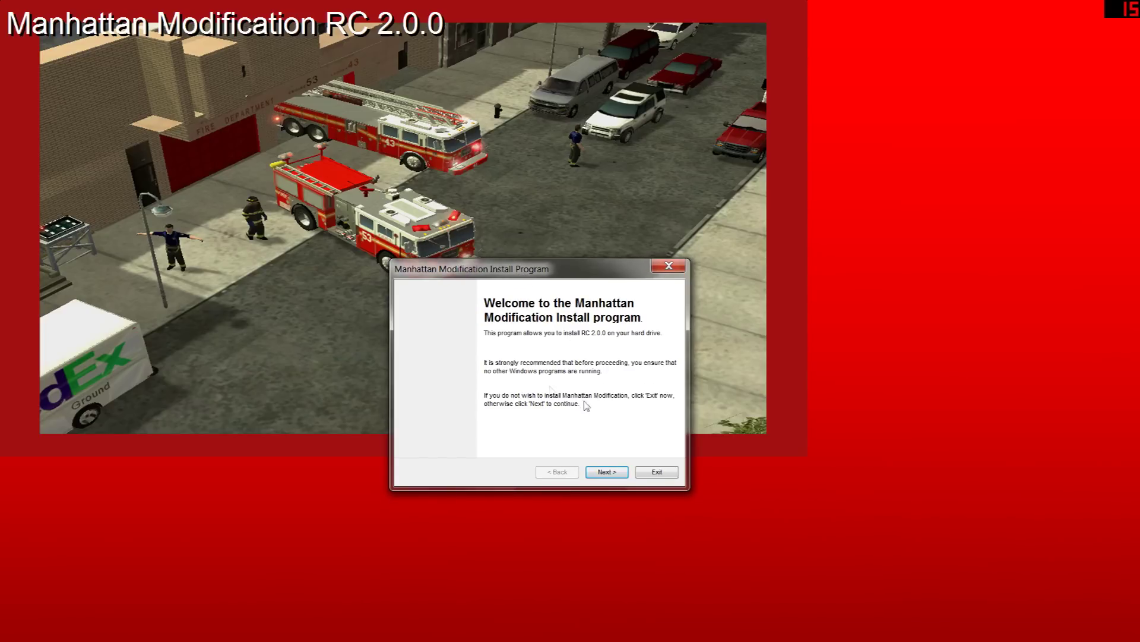
pyautogui.moveTo(579, 271); pyautogui.dragTo(590, 264)
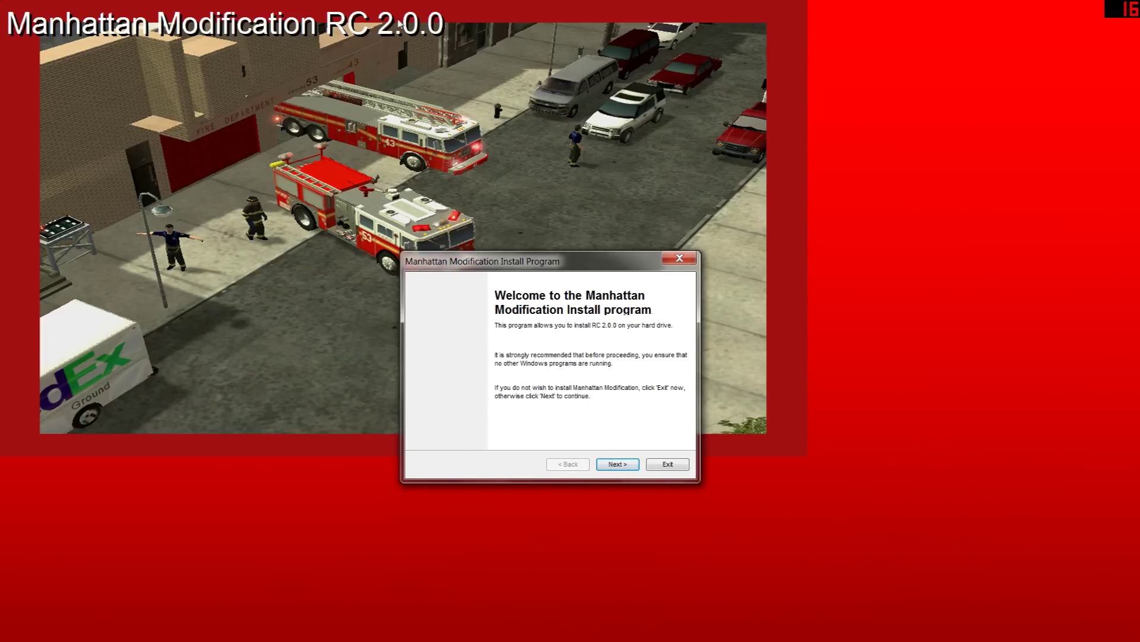
# Move past the welcome page to the Information page and shift the installer window left
pyautogui.click(635, 468)
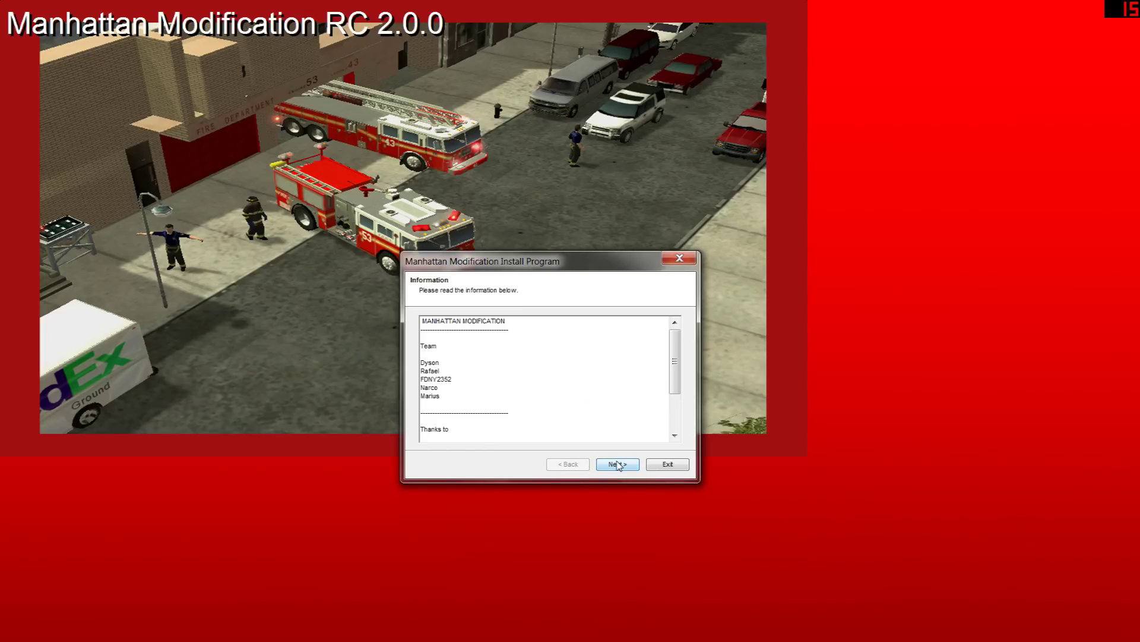
pyautogui.moveTo(676, 356)
pyautogui.mouseDown()
pyautogui.moveTo(676, 395)
pyautogui.moveTo(675, 338)
pyautogui.mouseUp()
pyautogui.moveTo(502, 267)
pyautogui.mouseDown()
pyautogui.moveTo(410, 260)
pyautogui.moveTo(489, 269)
pyautogui.mouseUp()
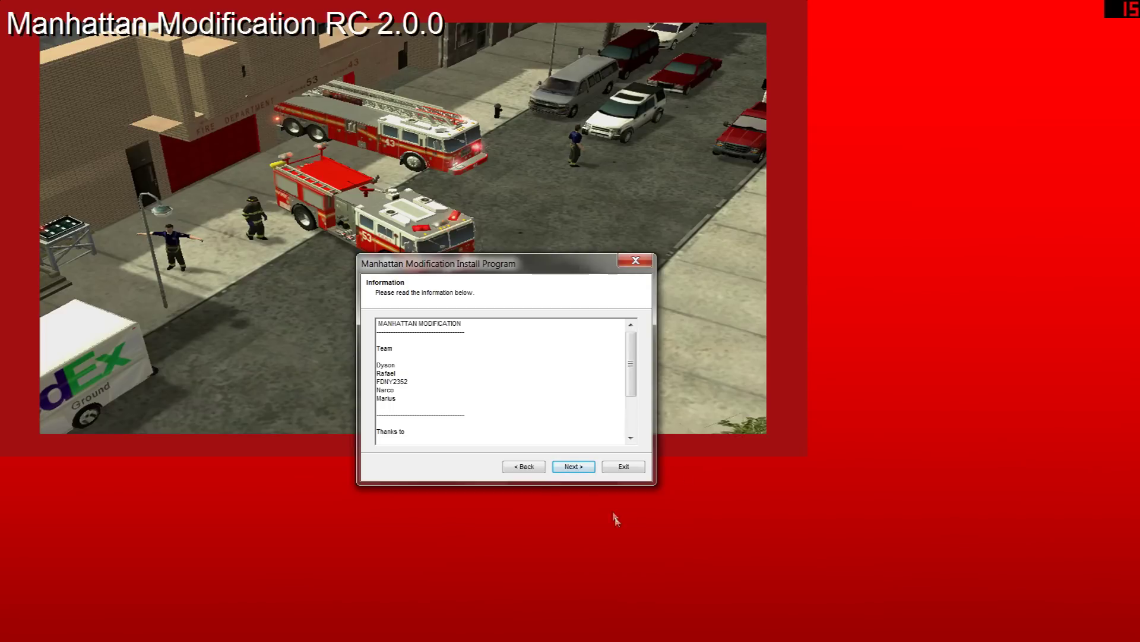
# Quit the unfinished setup, confirming the exit and closing the incomplete-install message and credits page
pyautogui.click(634, 464)
pyautogui.click(619, 360)
pyautogui.click(696, 364)
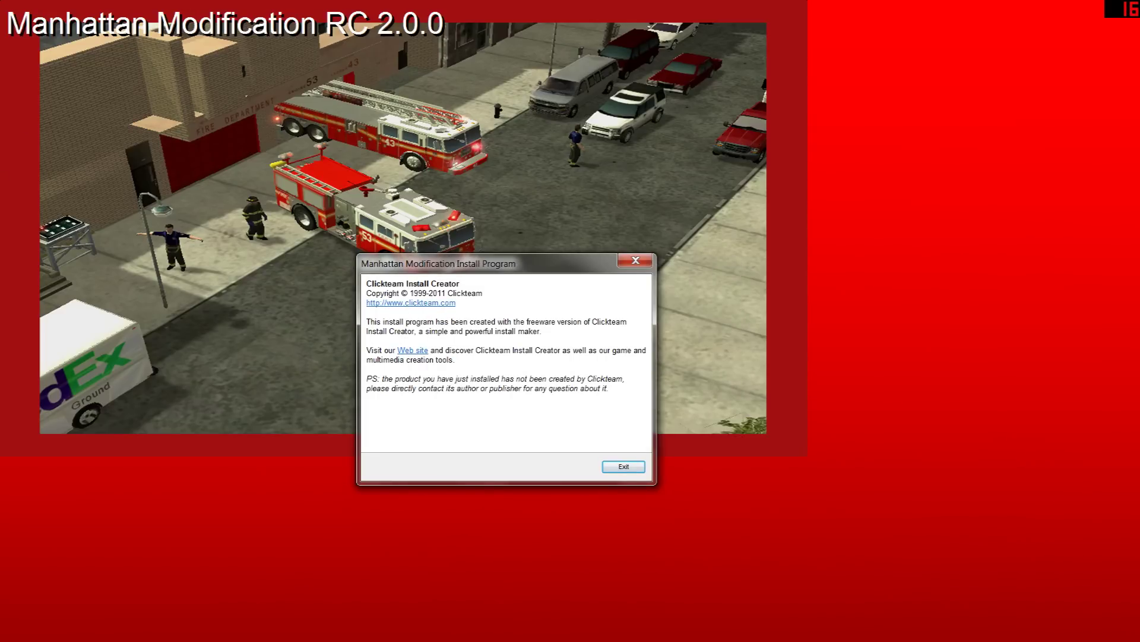
pyautogui.click(624, 466)
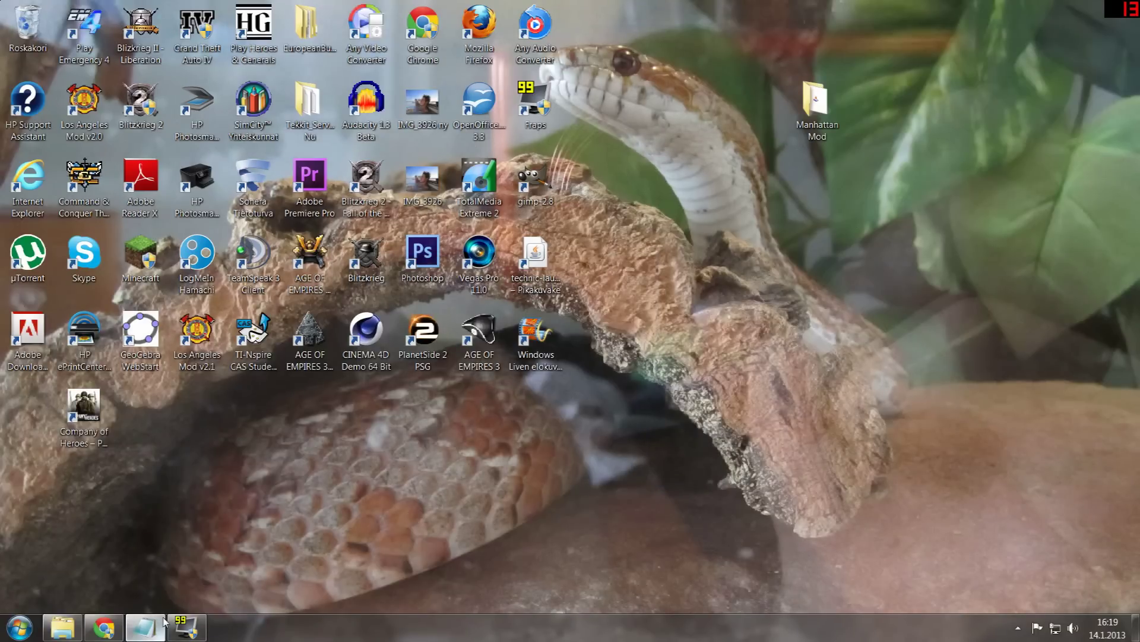
# Restore the Manhattan Mod website and move the desktop Manhattan Mod folder lower
pyautogui.click(105, 626)
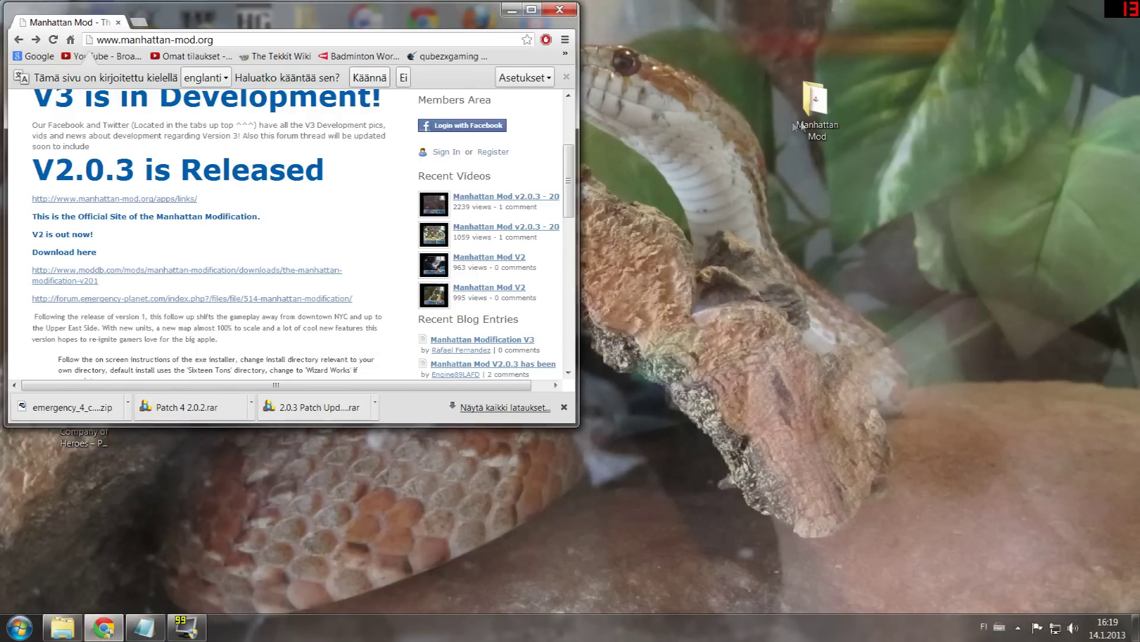
pyautogui.moveTo(813, 126); pyautogui.dragTo(759, 280)
pyautogui.click(912, 267)
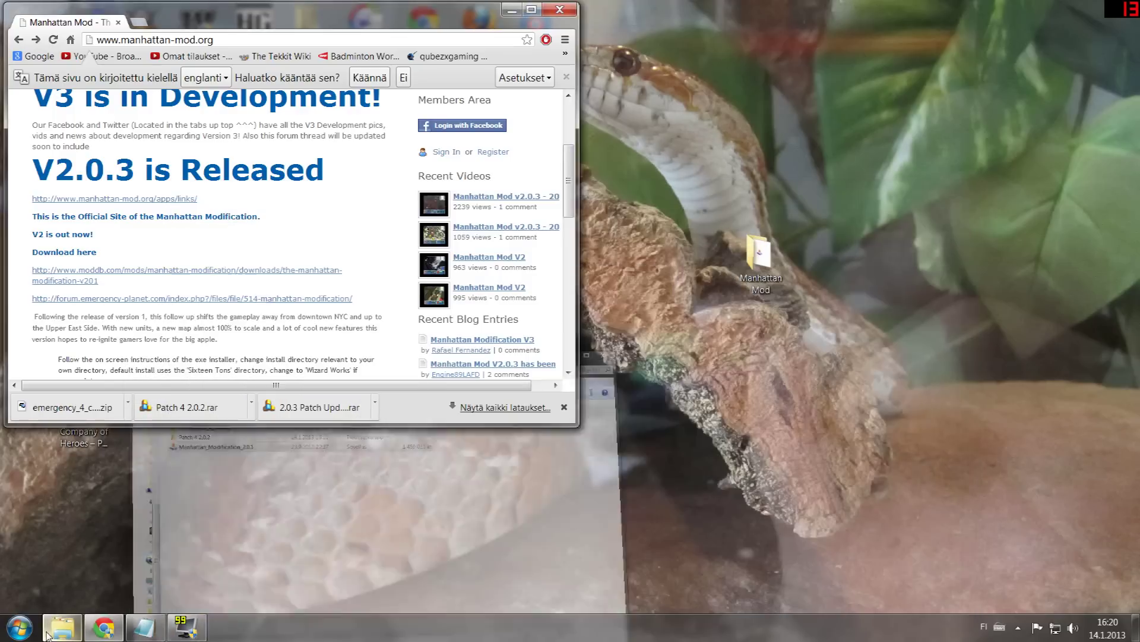
# Browse from Computer through HP (C:) and Program Files (x86) to sixteen tons entertainment\Emergency 4
pyautogui.click(8, 635)
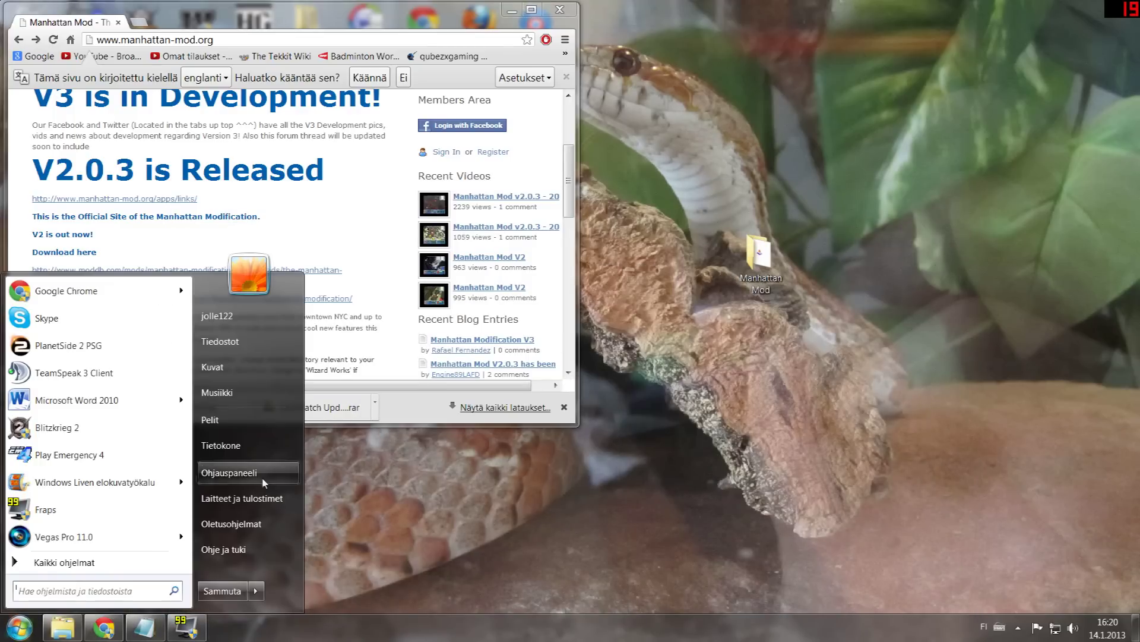
pyautogui.click(255, 446)
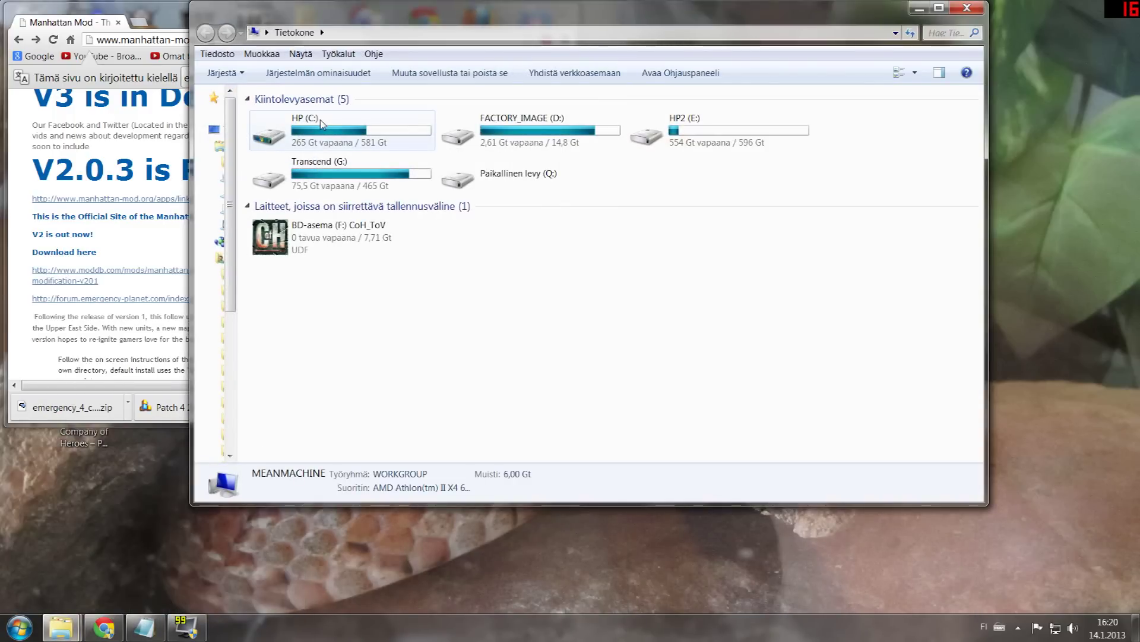
pyautogui.doubleClick(321, 124)
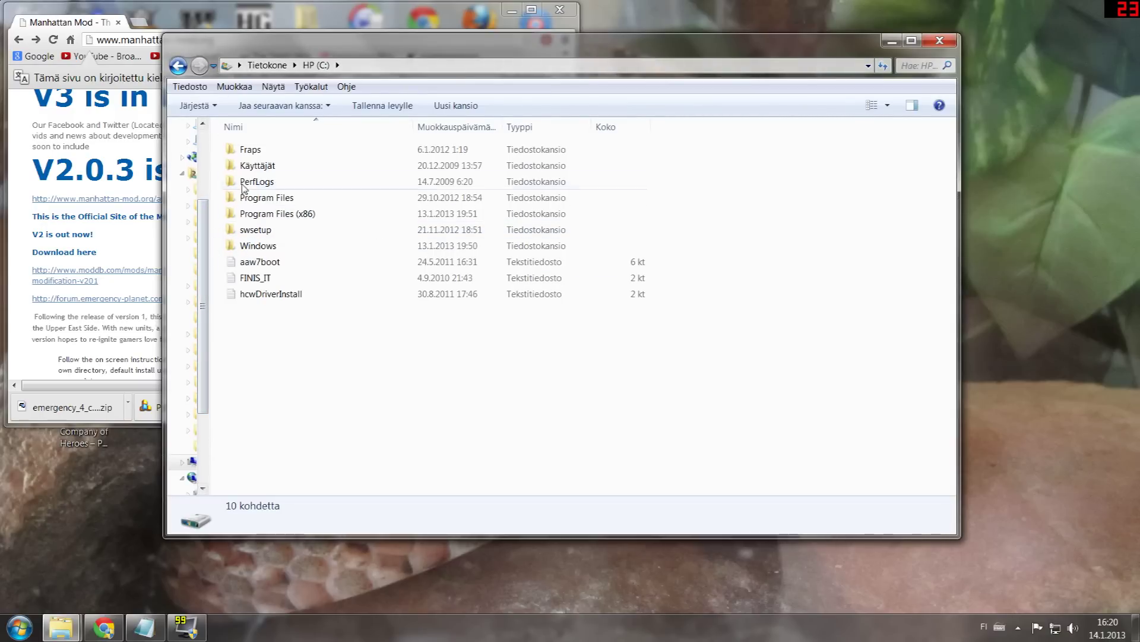
pyautogui.doubleClick(288, 215)
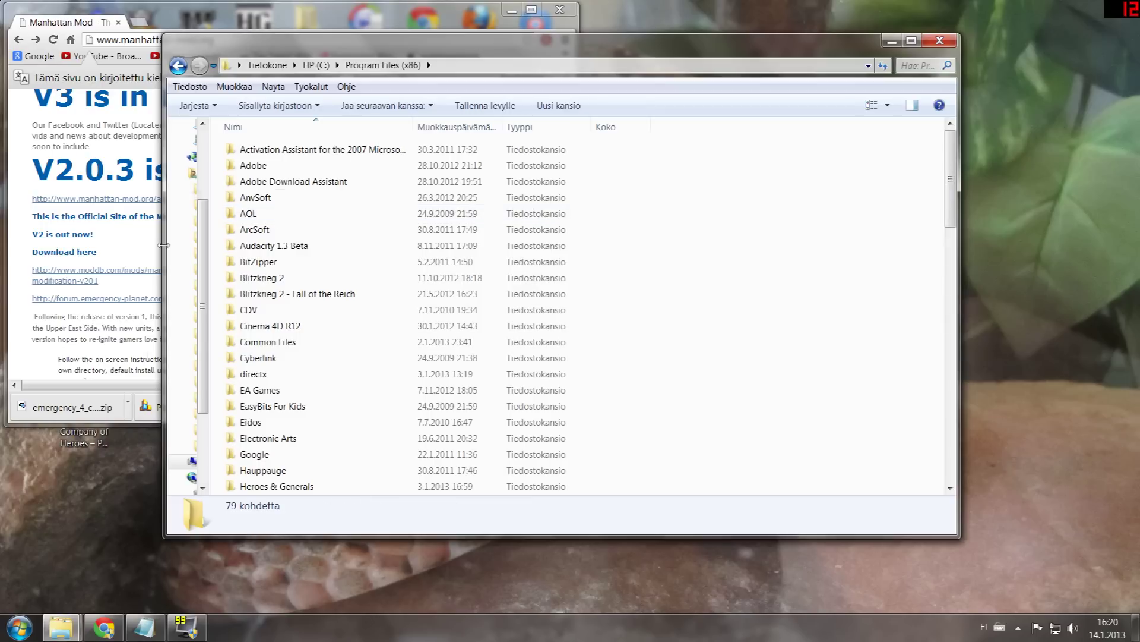
pyautogui.scroll(-4, 336, 359)
pyautogui.scroll(-10, 337, 358)
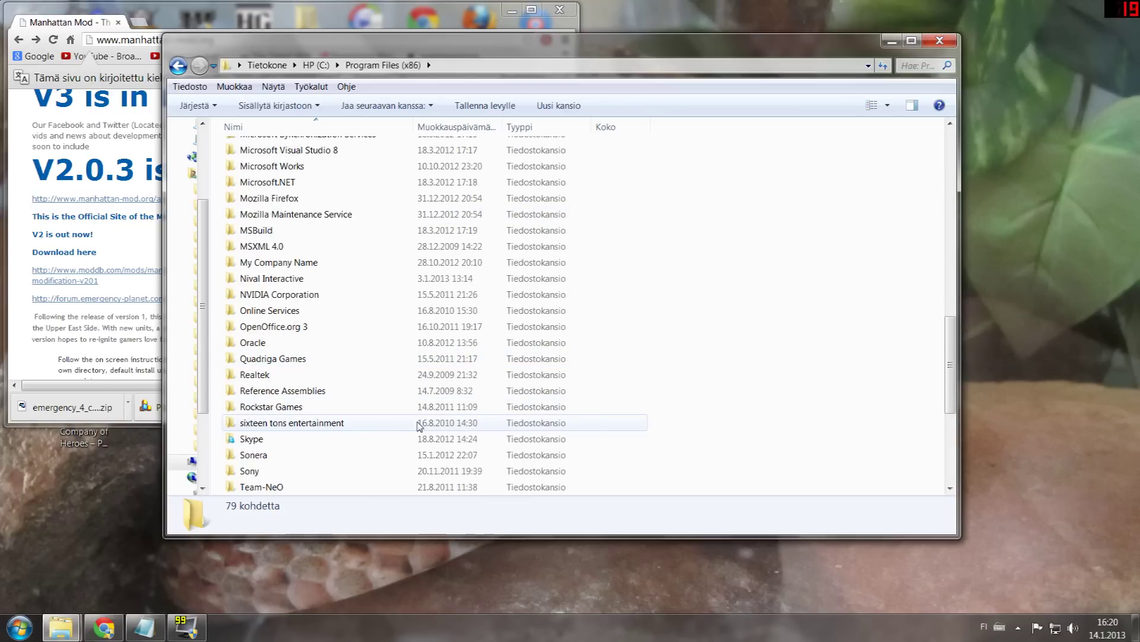
pyautogui.doubleClick(279, 424)
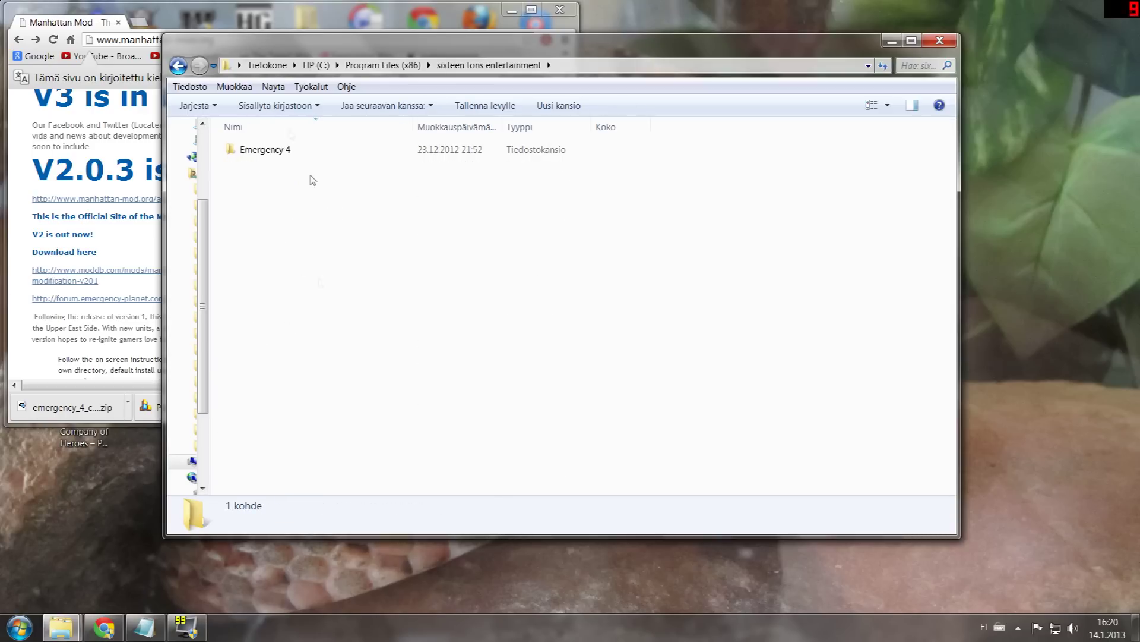
pyautogui.doubleClick(273, 152)
# Open the Mods folder and look inside the Manhattan Modification 2.0.1 folder
pyautogui.moveTo(279, 56); pyautogui.dragTo(271, 131)
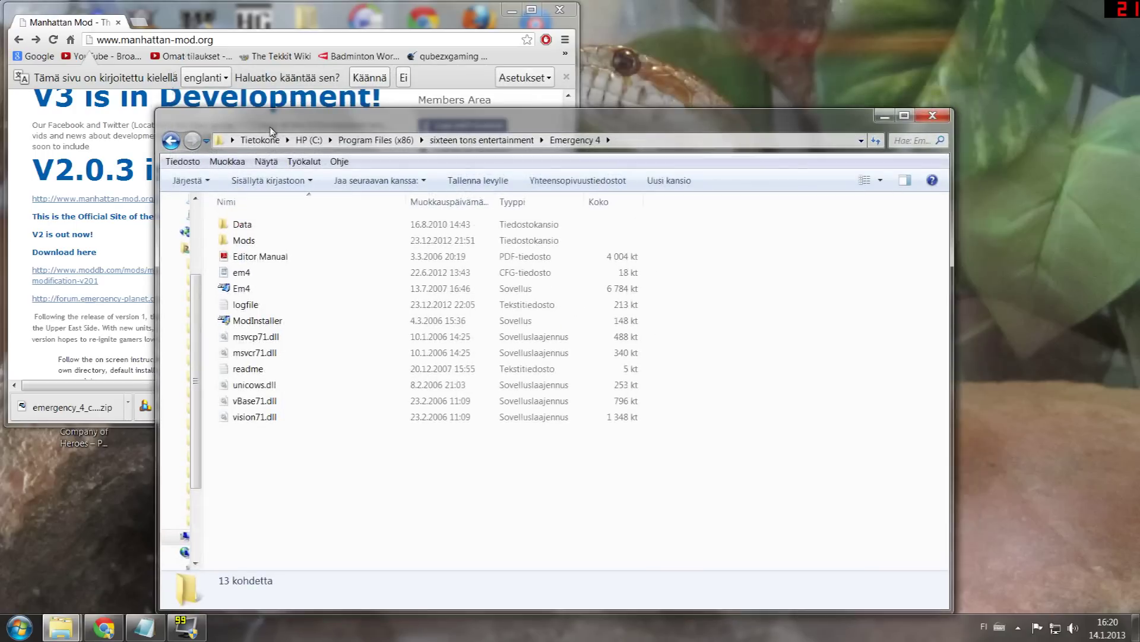
pyautogui.click(171, 142)
pyautogui.doubleClick(275, 224)
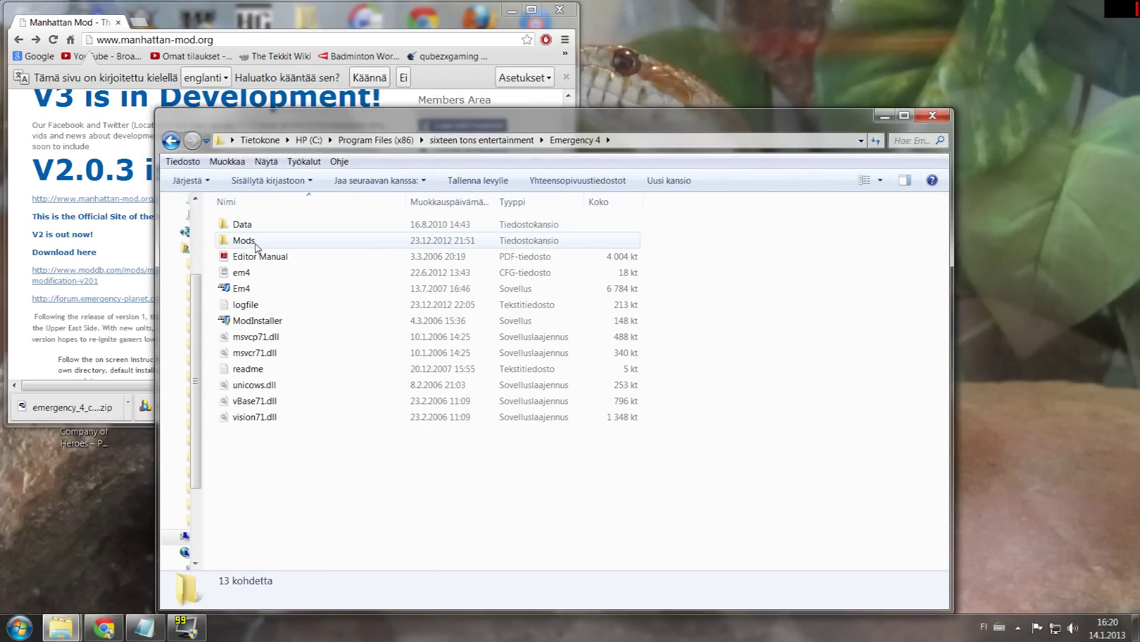
pyautogui.doubleClick(270, 241)
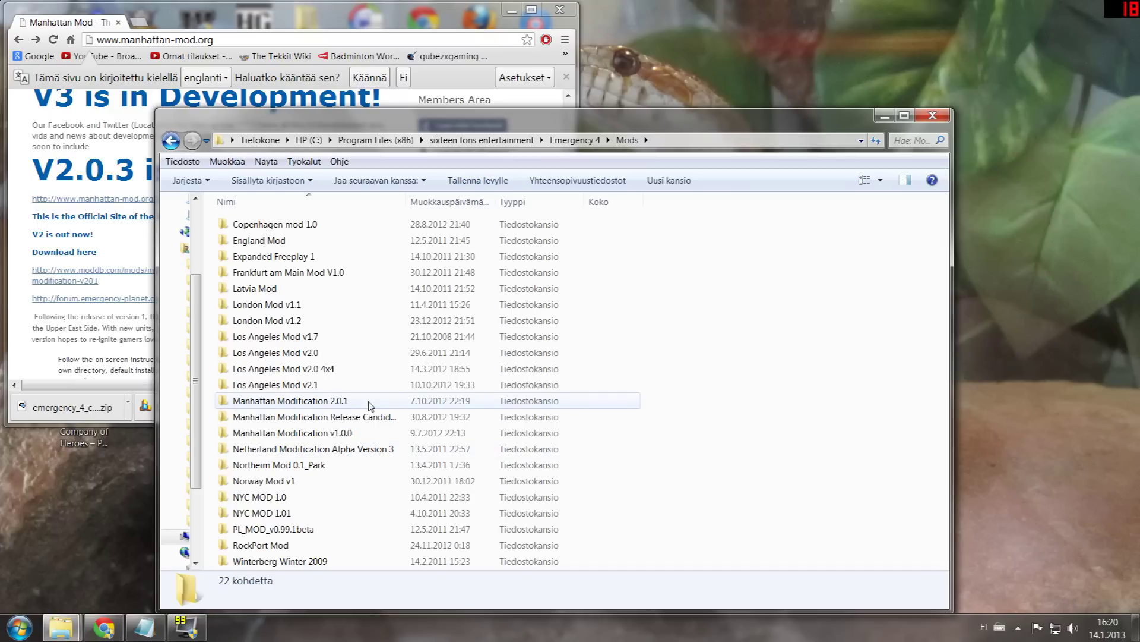
pyautogui.click(259, 403)
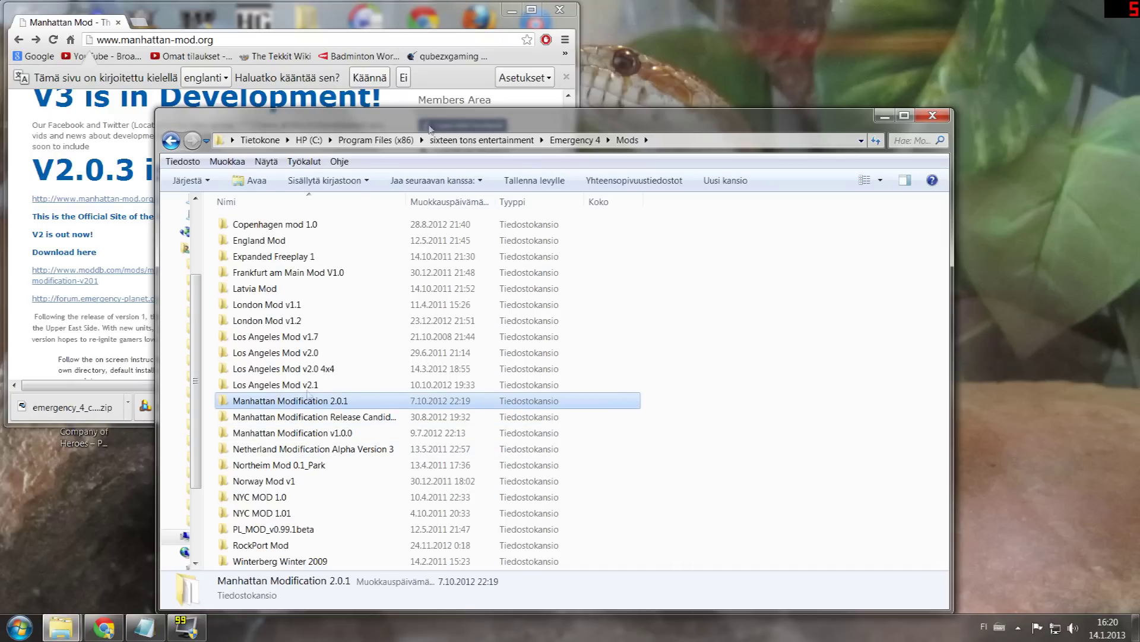
pyautogui.moveTo(366, 124); pyautogui.dragTo(446, 206)
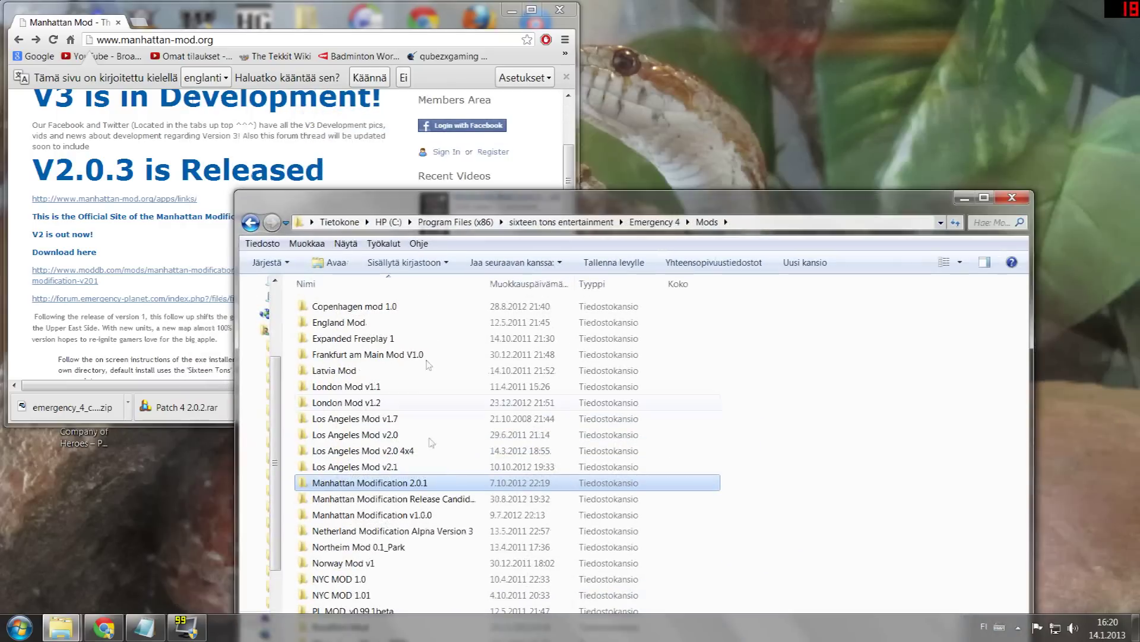
pyautogui.doubleClick(404, 483)
pyautogui.click(250, 222)
# Arrange the narrowed Mods folder window beside the Manhattan Mod website
pyautogui.moveTo(385, 204); pyautogui.dragTo(517, 273)
pyautogui.moveTo(535, 196); pyautogui.dragTo(539, 197)
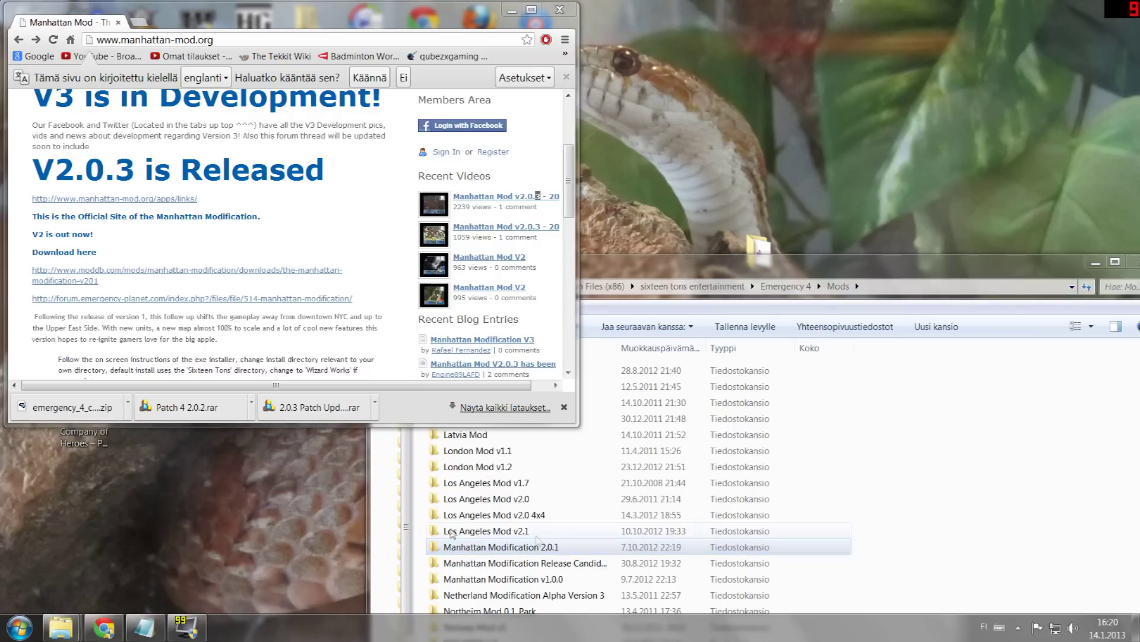
pyautogui.moveTo(694, 272); pyautogui.dragTo(715, 274)
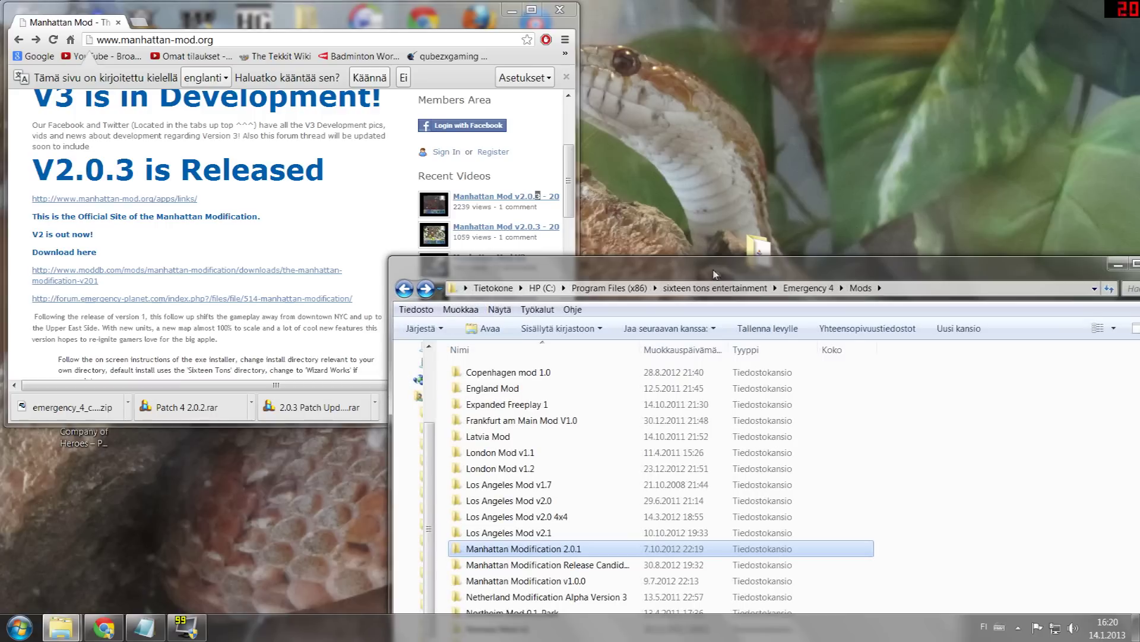
pyautogui.moveTo(397, 258); pyautogui.dragTo(586, 336)
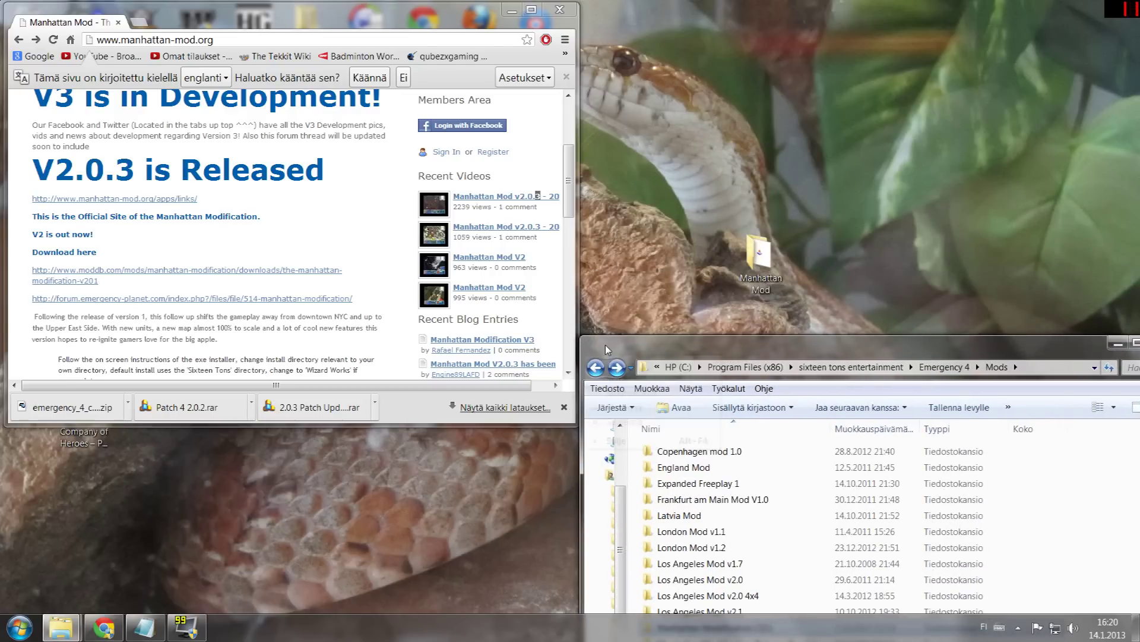
# Enlarge Chrome and follow the homepage's manhattan-mod.org/apps/links/ link to the Download Links page
pyautogui.moveTo(567, 426); pyautogui.dragTo(561, 529)
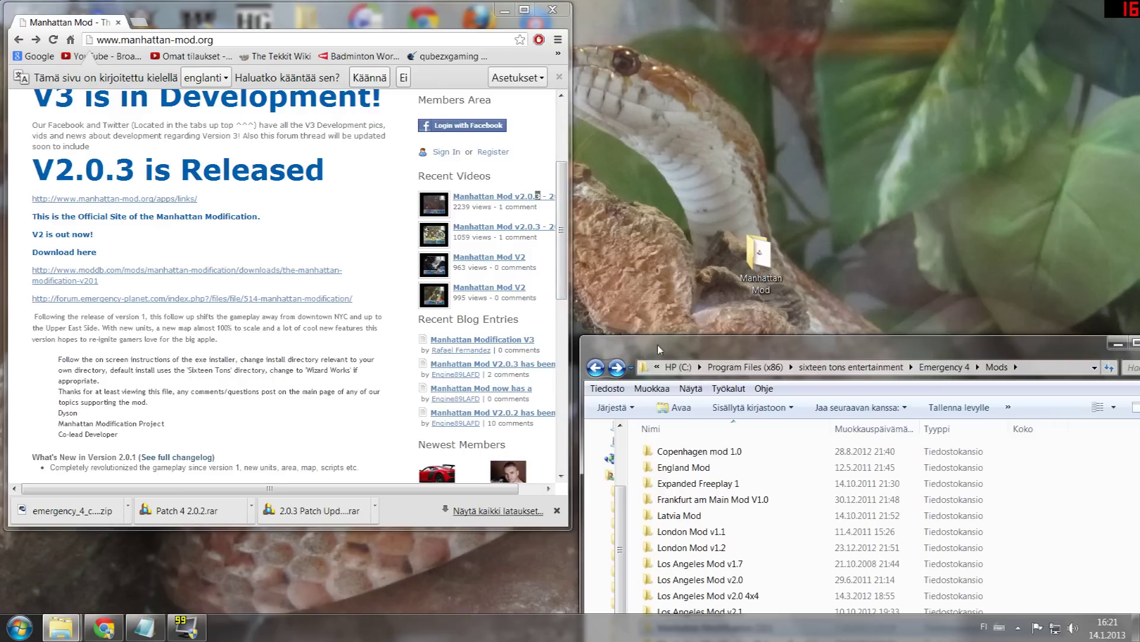
pyautogui.moveTo(657, 345); pyautogui.dragTo(657, 334)
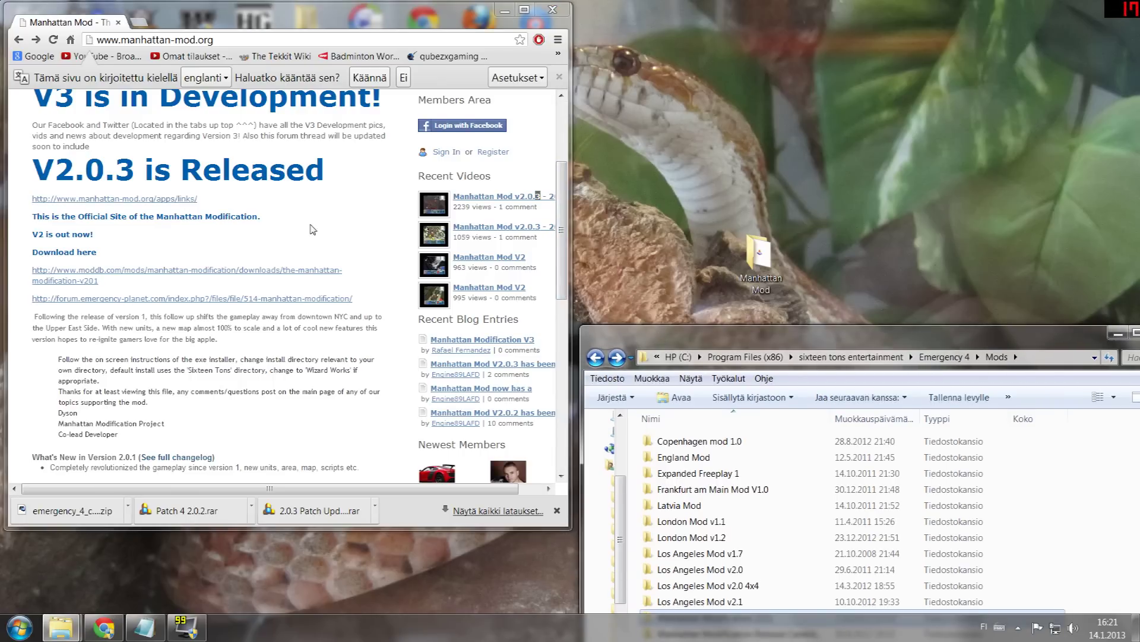
pyautogui.scroll(1, 552, 185)
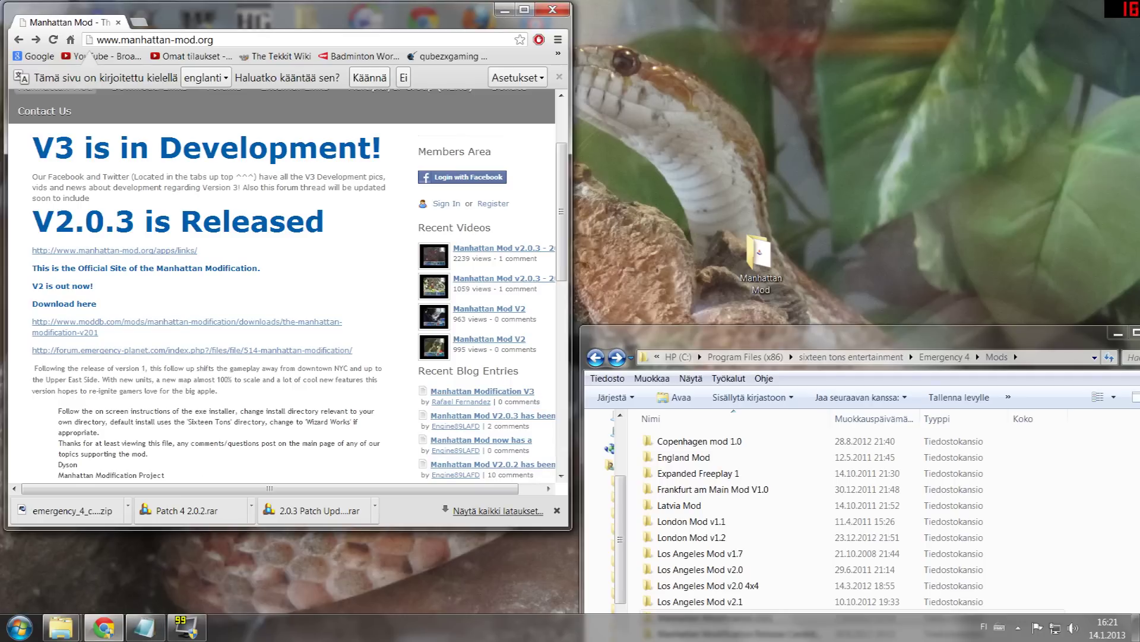
pyautogui.moveTo(219, 252); pyautogui.dragTo(64, 250)
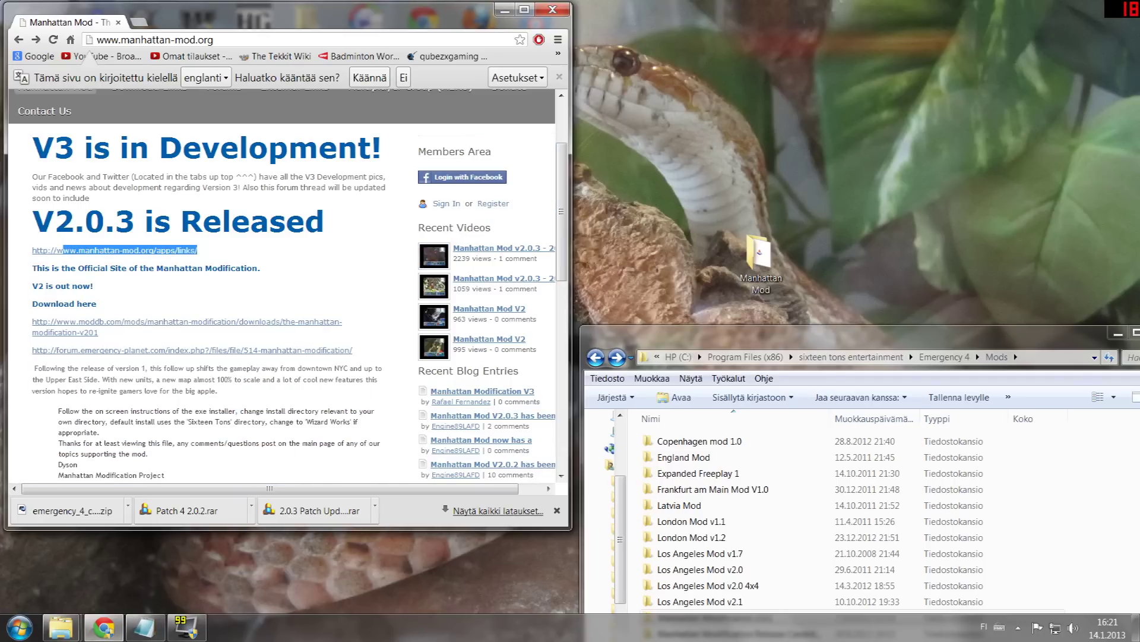
pyautogui.moveTo(269, 254); pyautogui.dragTo(32, 250)
pyautogui.click(110, 251)
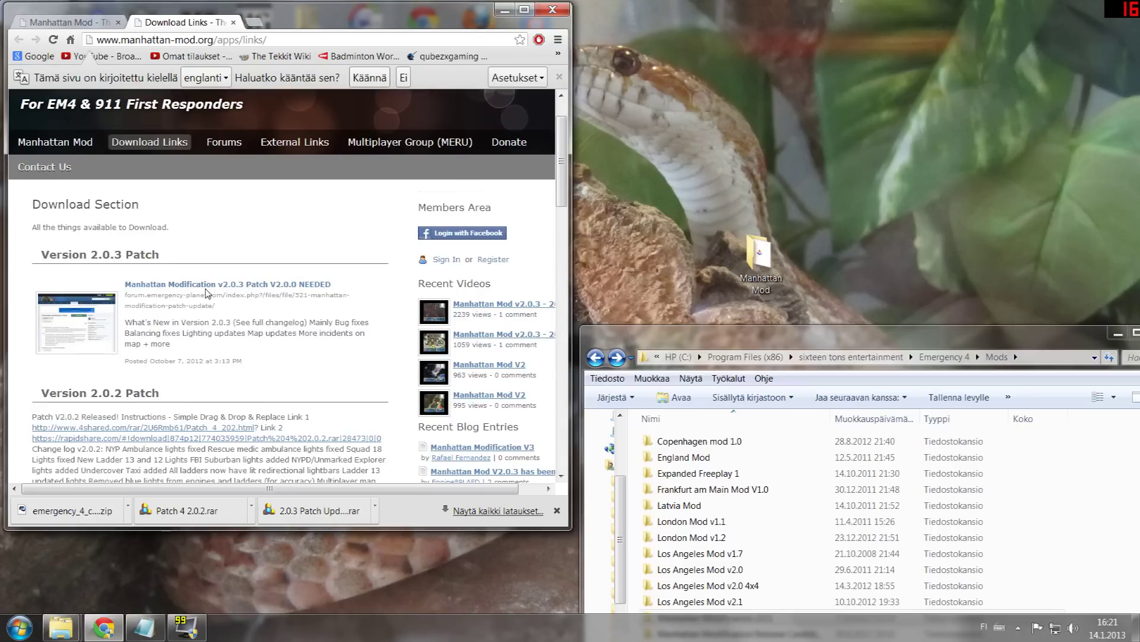
# Scroll down to the Version 2.0.2 Patch section of the Download Links page
pyautogui.scroll(-3, 207, 292)
pyautogui.moveTo(161, 274); pyautogui.dragTo(38, 273)
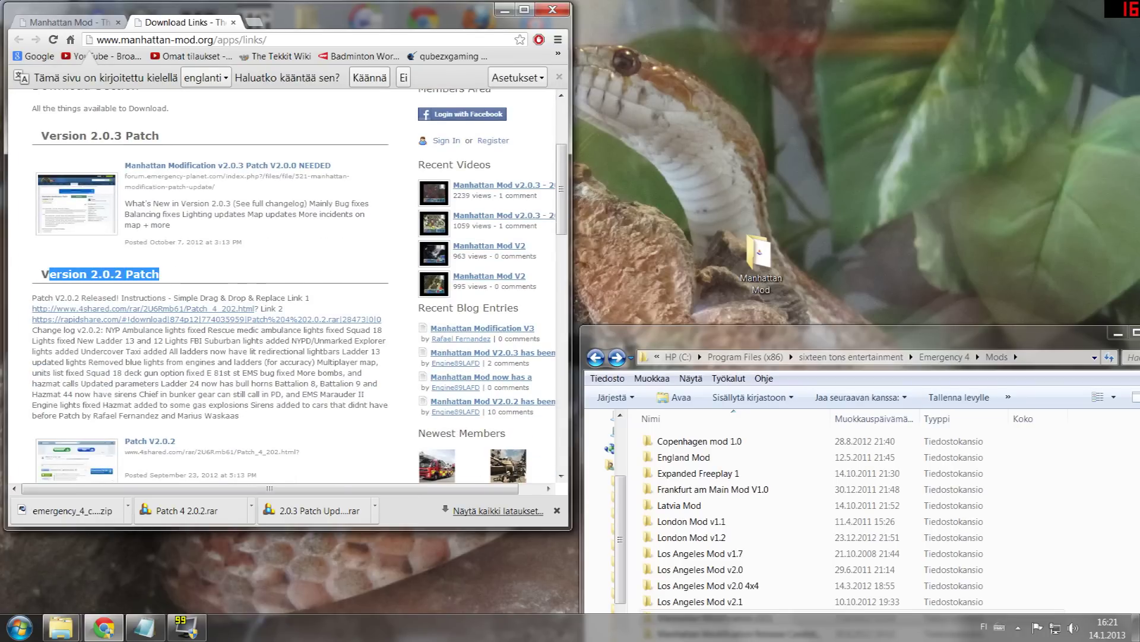
pyautogui.click(38, 274)
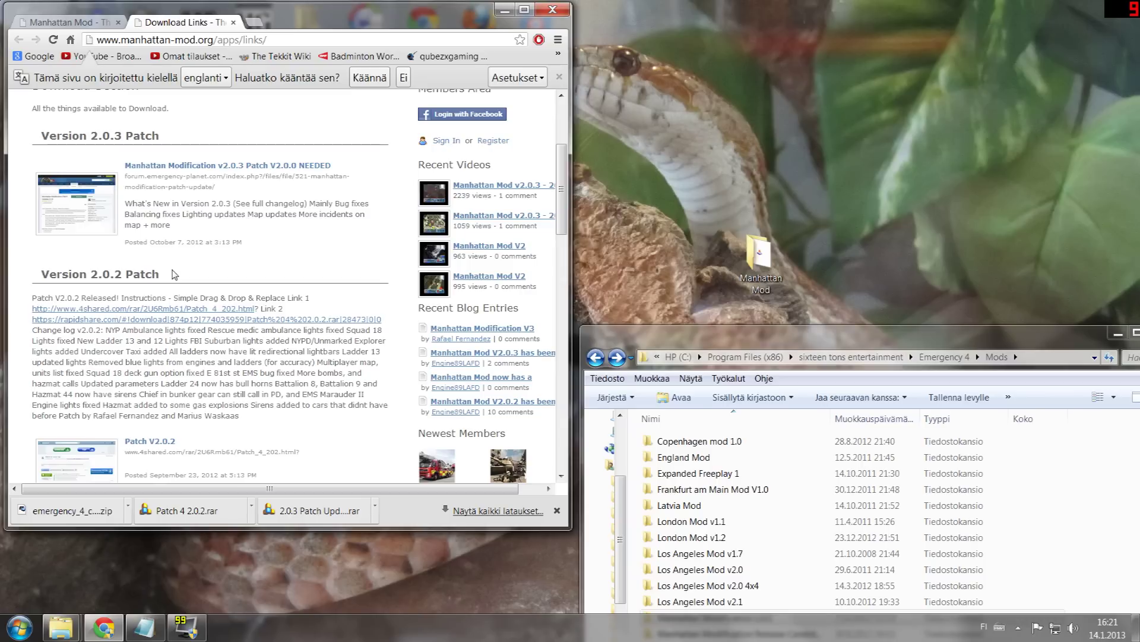
pyautogui.click(635, 329)
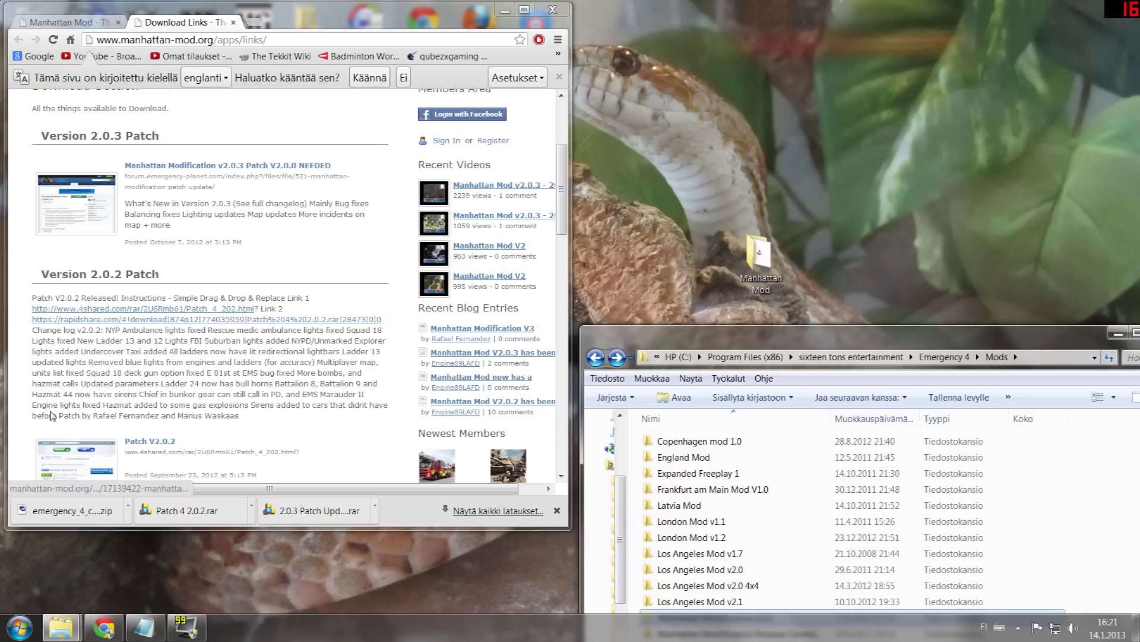
# Try the RapidShare mirror, close its 'Download not available' page, and follow the 4shared link
pyautogui.click(123, 321)
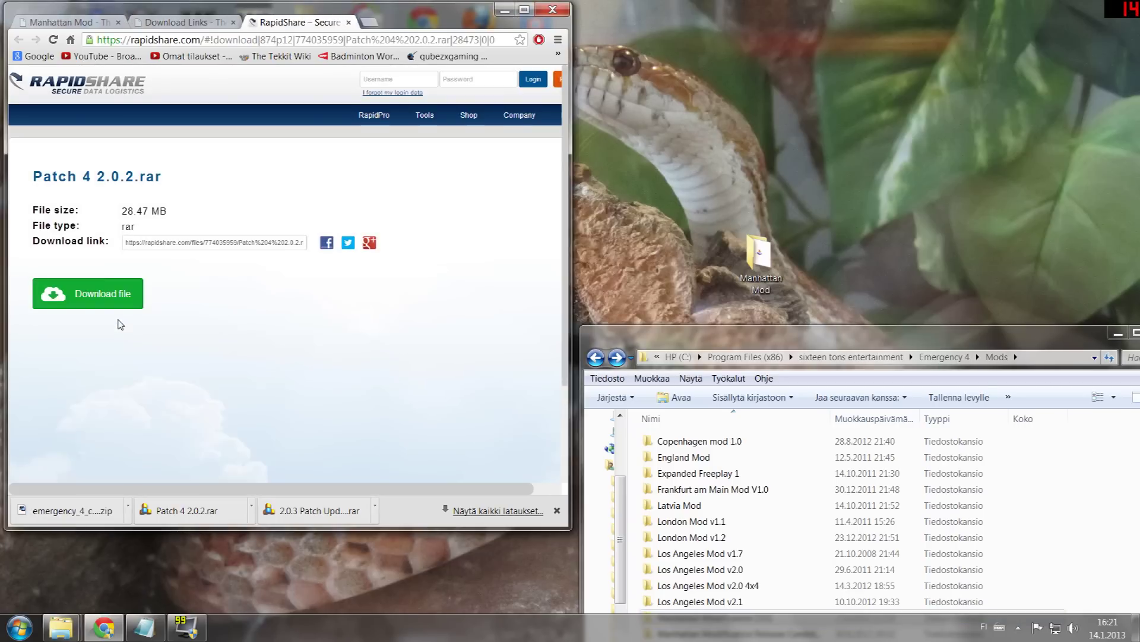
pyautogui.tripleClick(337, 345)
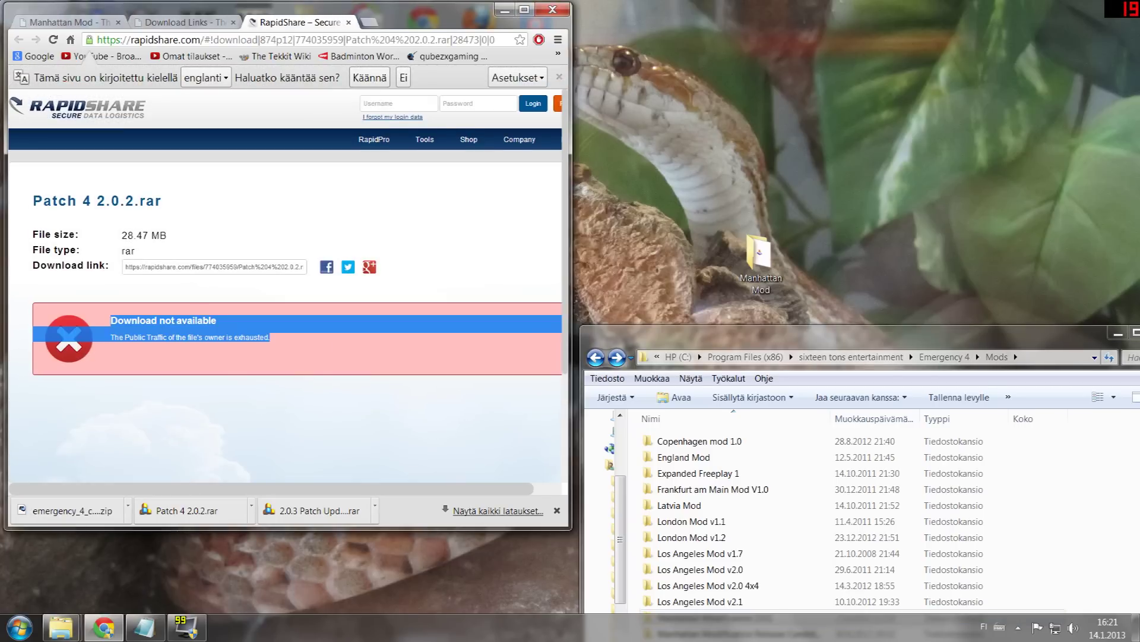
pyautogui.click(300, 366)
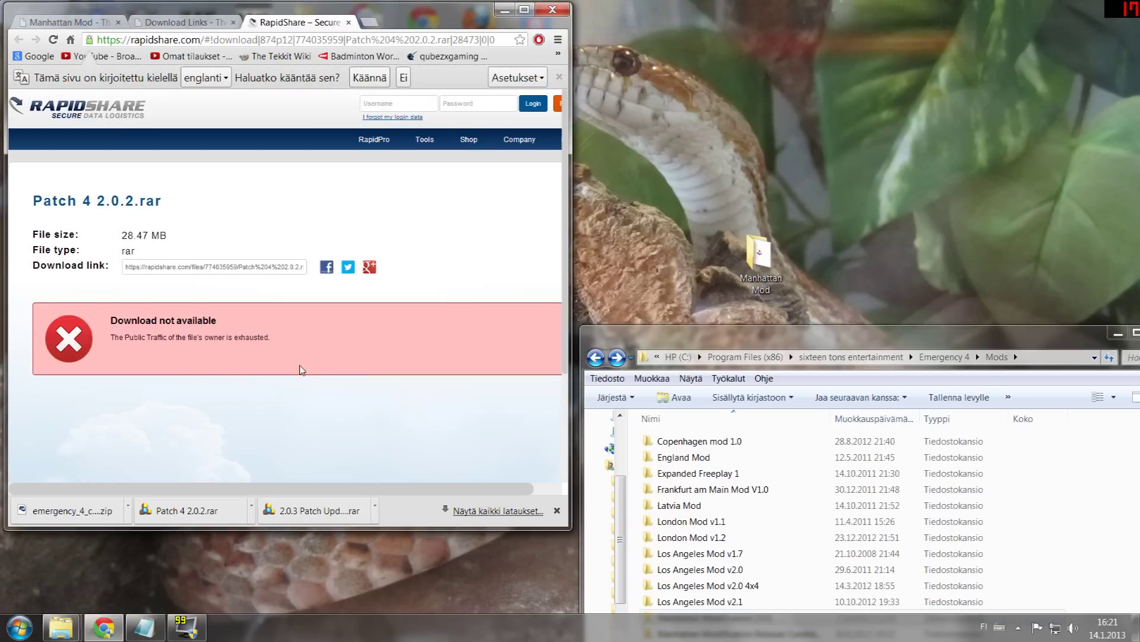
pyautogui.click(348, 23)
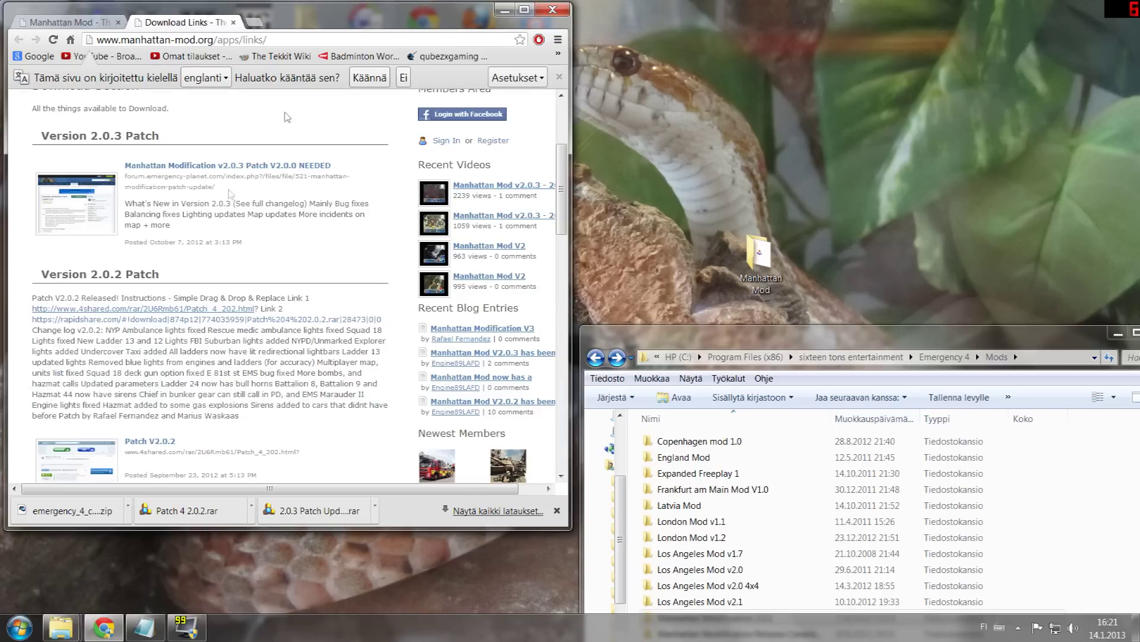
pyautogui.click(107, 310)
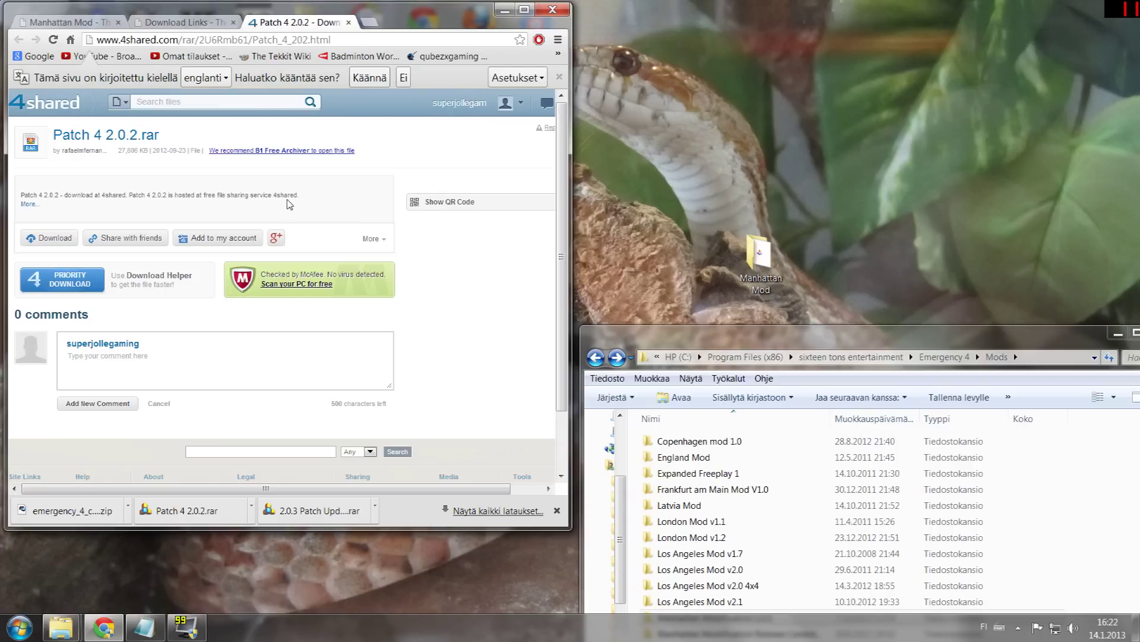
# Open the 4shared download options for Patch 4 2.0.2.rar and the desktop Manhattan Mod folder
pyautogui.click(46, 244)
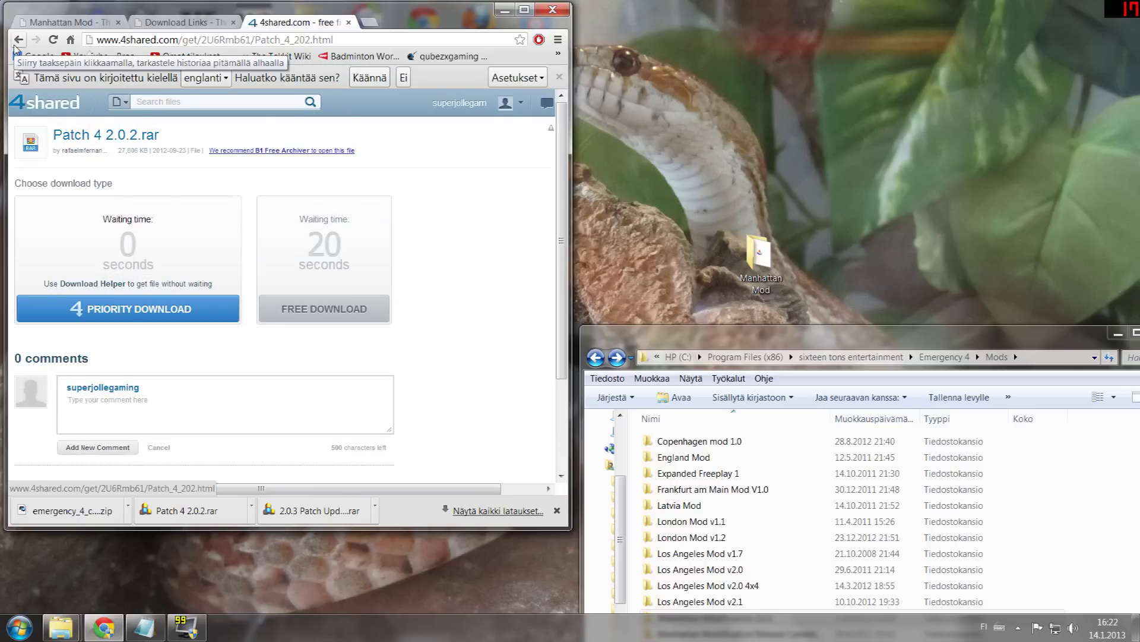
pyautogui.doubleClick(772, 261)
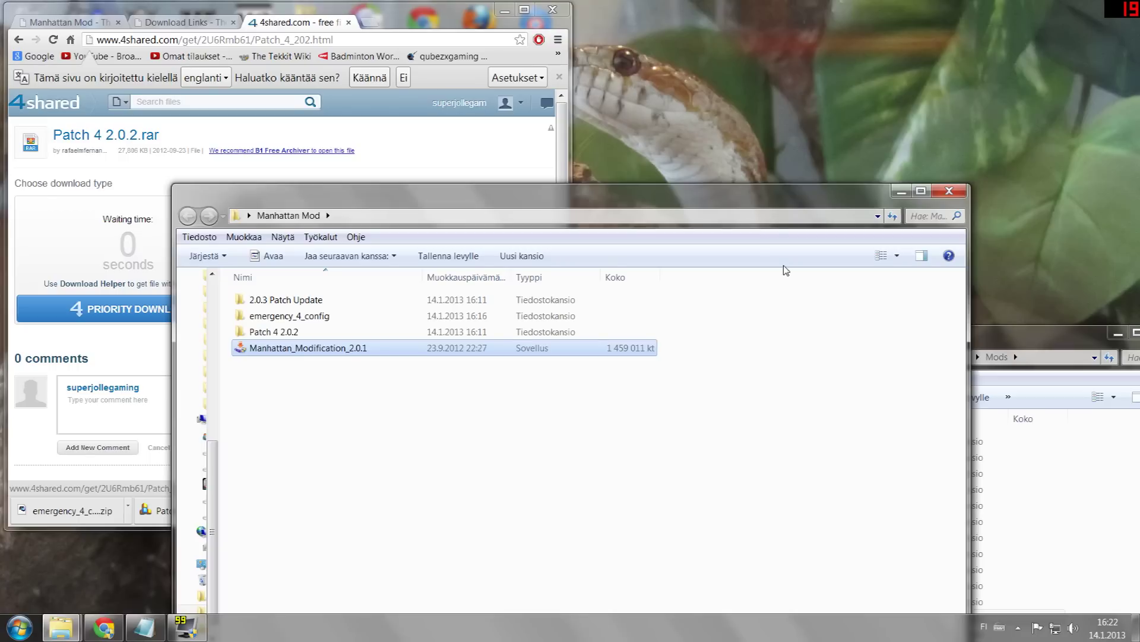
pyautogui.click(902, 193)
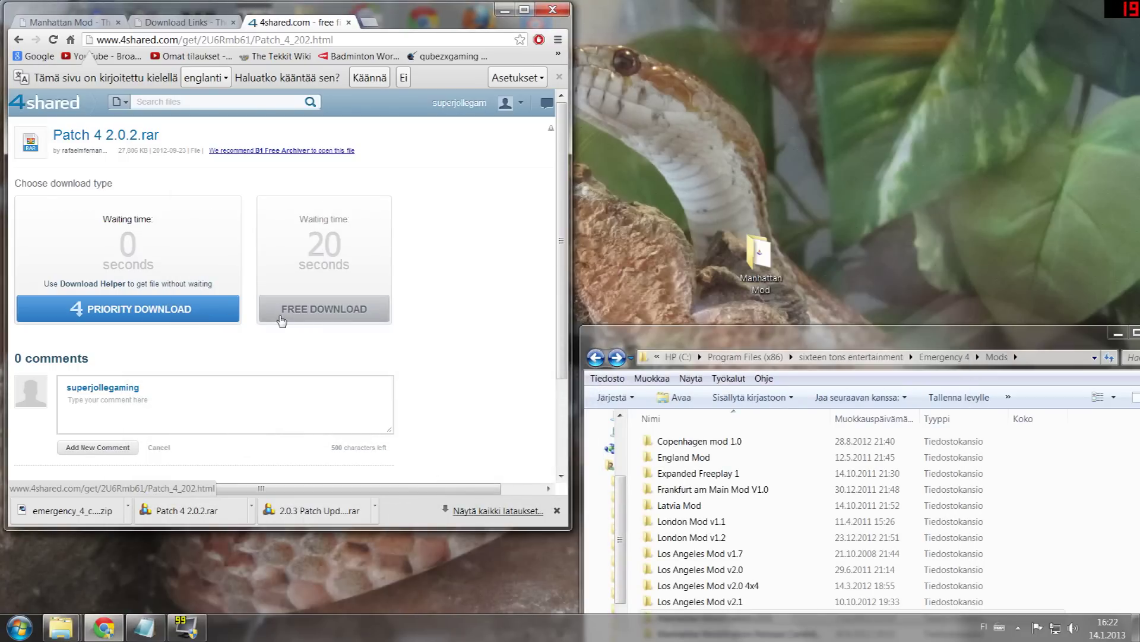
pyautogui.moveTo(101, 349)
pyautogui.mouseDown()
pyautogui.moveTo(14, 357)
pyautogui.moveTo(84, 358)
pyautogui.mouseUp()
pyautogui.click(13, 357)
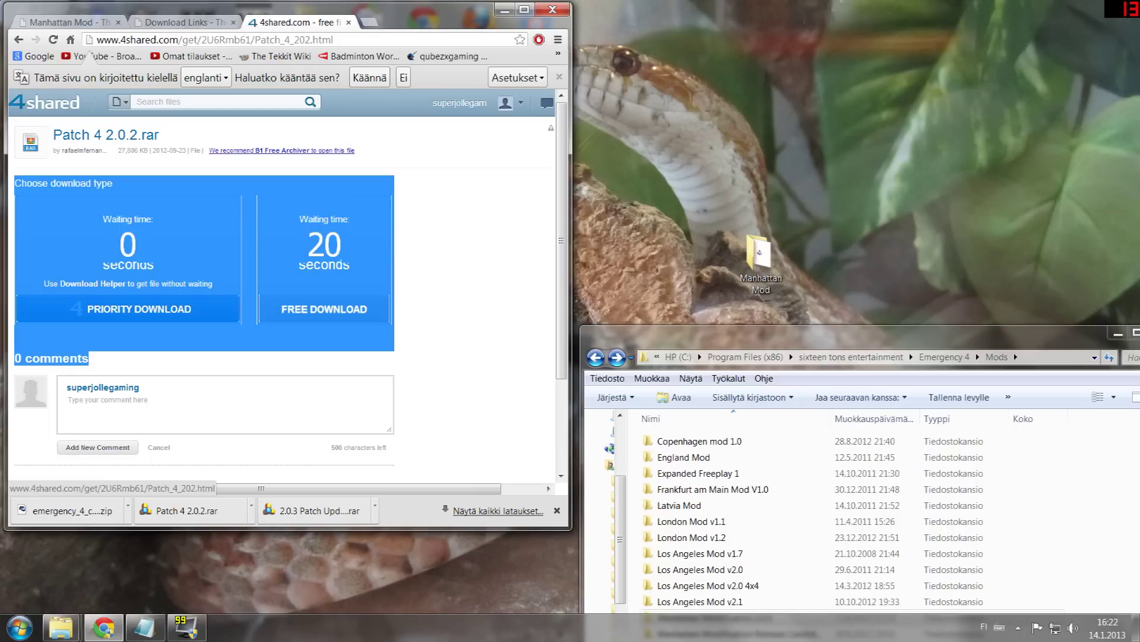
pyautogui.click(93, 358)
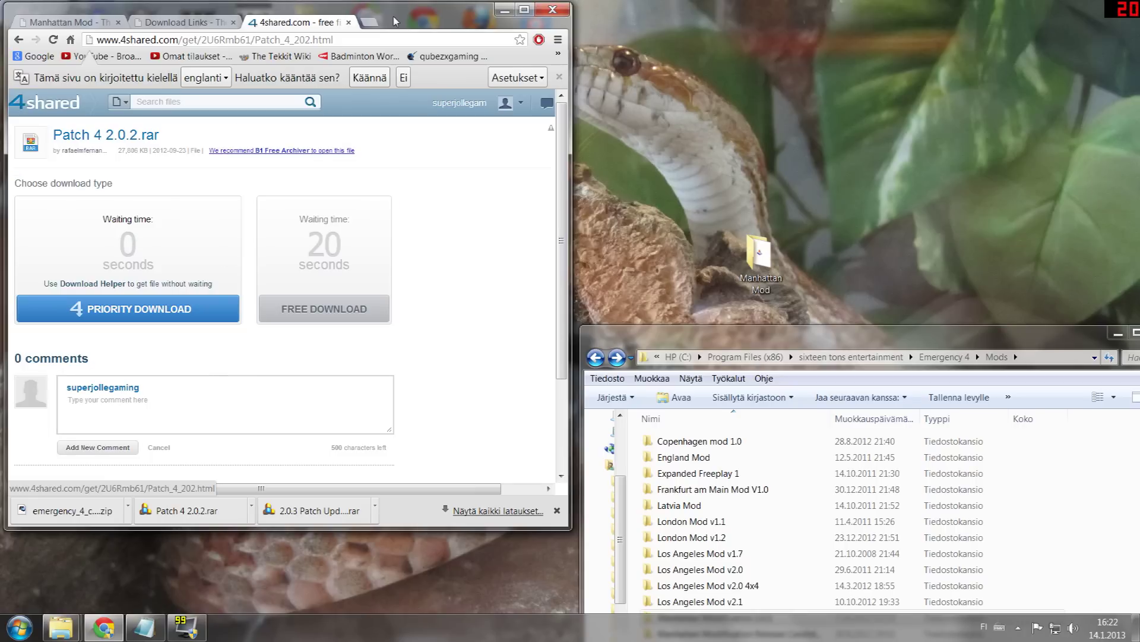
pyautogui.moveTo(729, 343); pyautogui.dragTo(724, 343)
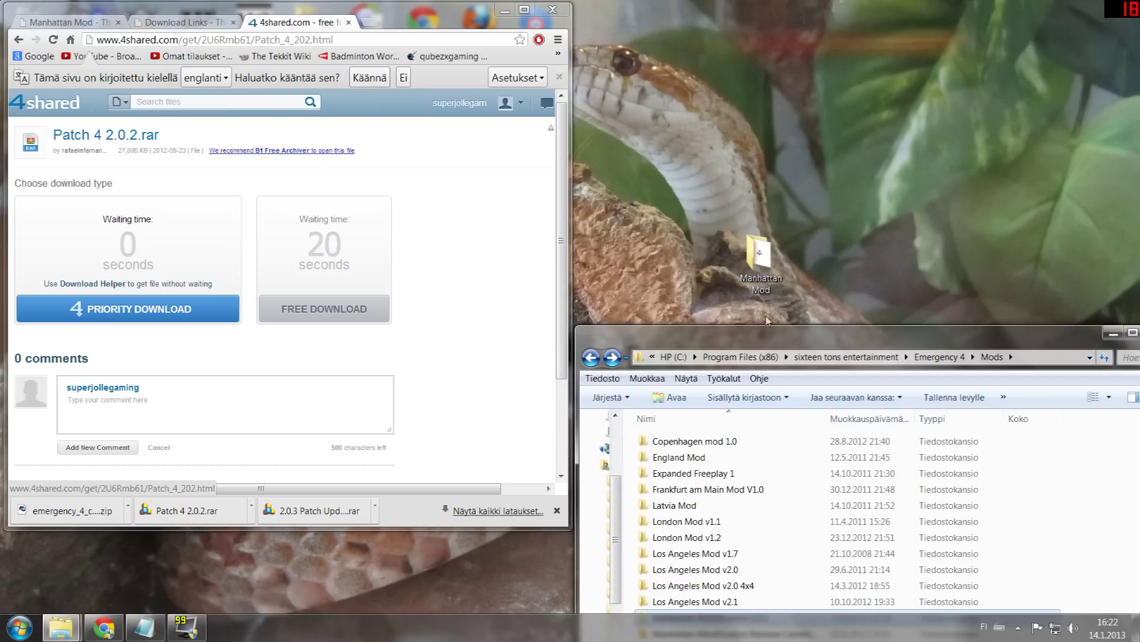
pyautogui.moveTo(760, 334); pyautogui.dragTo(757, 345)
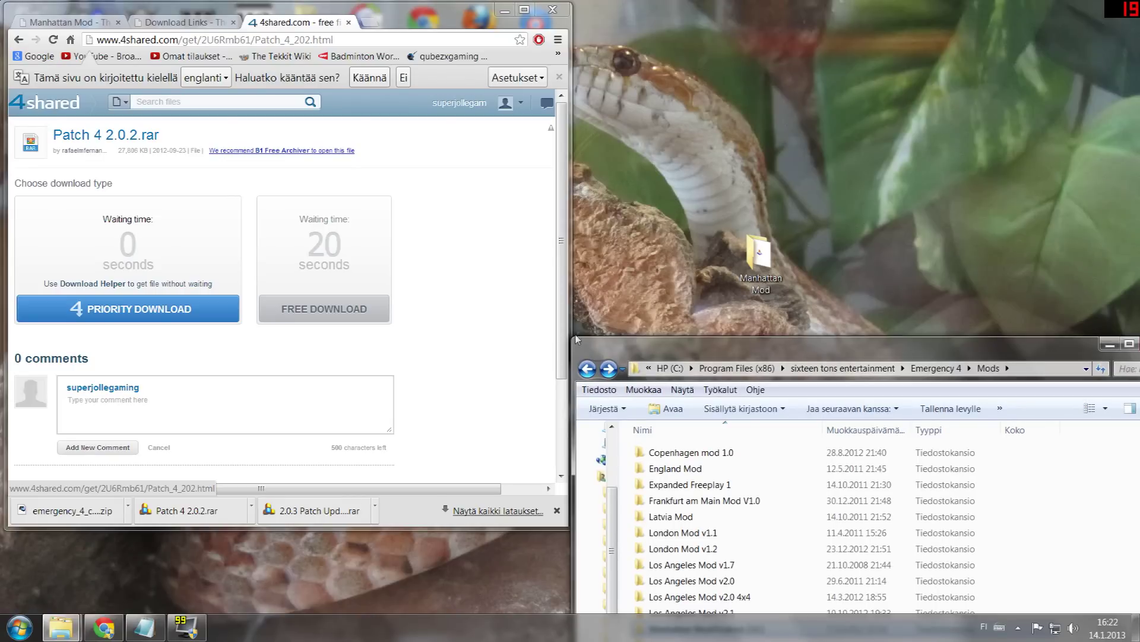
pyautogui.moveTo(462, 18)
pyautogui.mouseDown()
pyautogui.moveTo(475, 12)
pyautogui.moveTo(467, 16)
pyautogui.mouseUp()
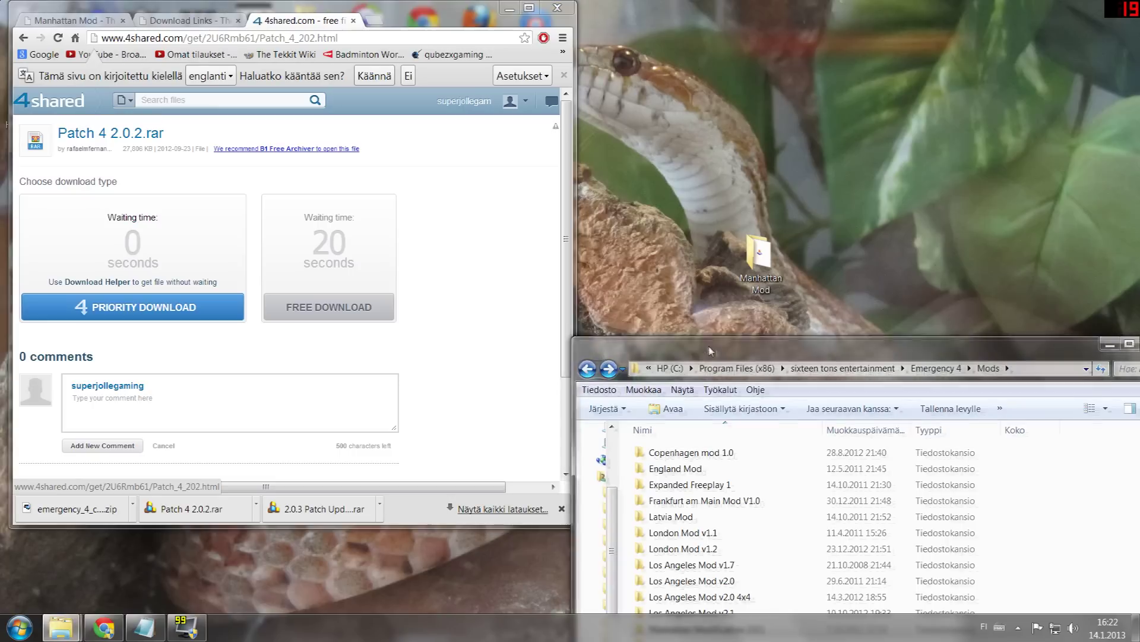
pyautogui.moveTo(710, 350); pyautogui.dragTo(719, 354)
pyautogui.click(566, 374)
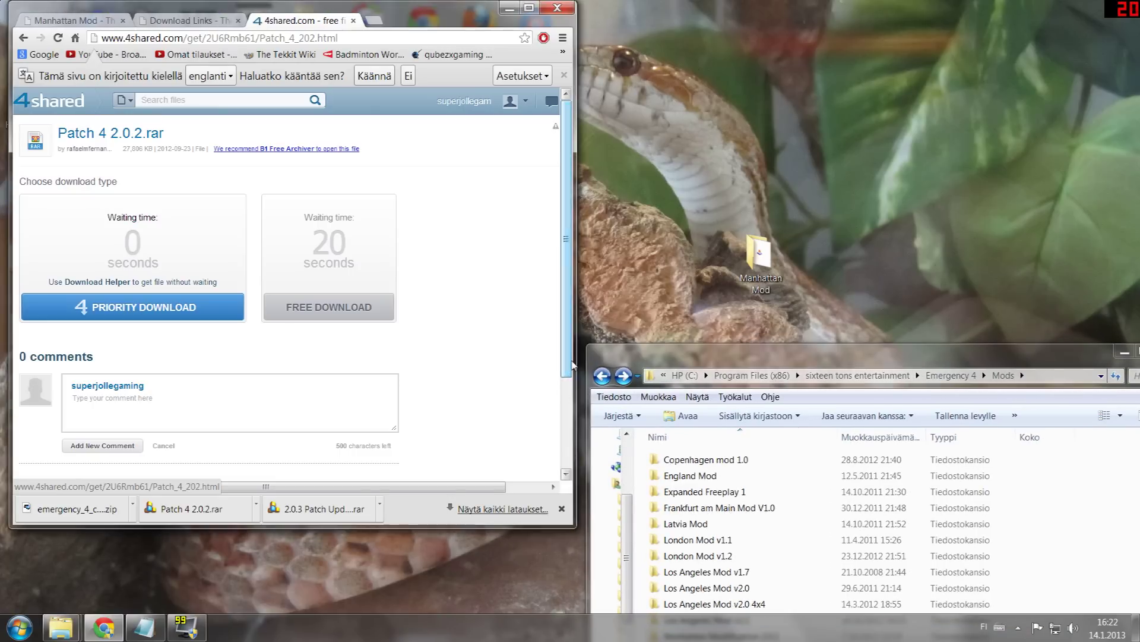
pyautogui.moveTo(873, 360)
pyautogui.mouseDown()
pyautogui.moveTo(852, 372)
pyautogui.moveTo(865, 371)
pyautogui.mouseUp()
pyautogui.moveTo(765, 254); pyautogui.dragTo(777, 196)
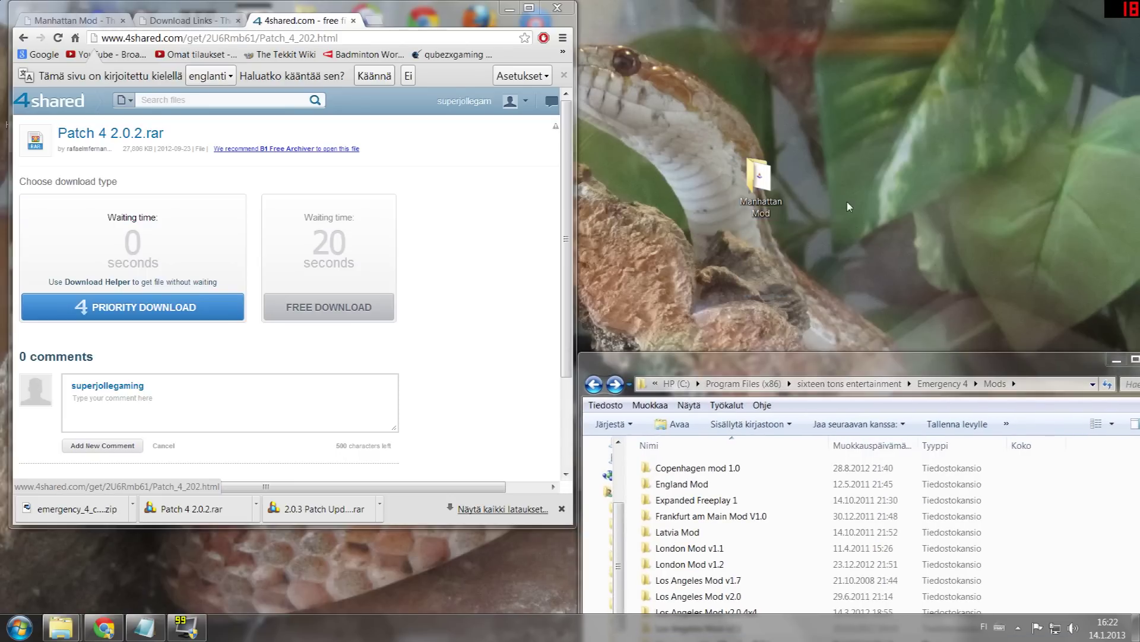
pyautogui.doubleClick(783, 196)
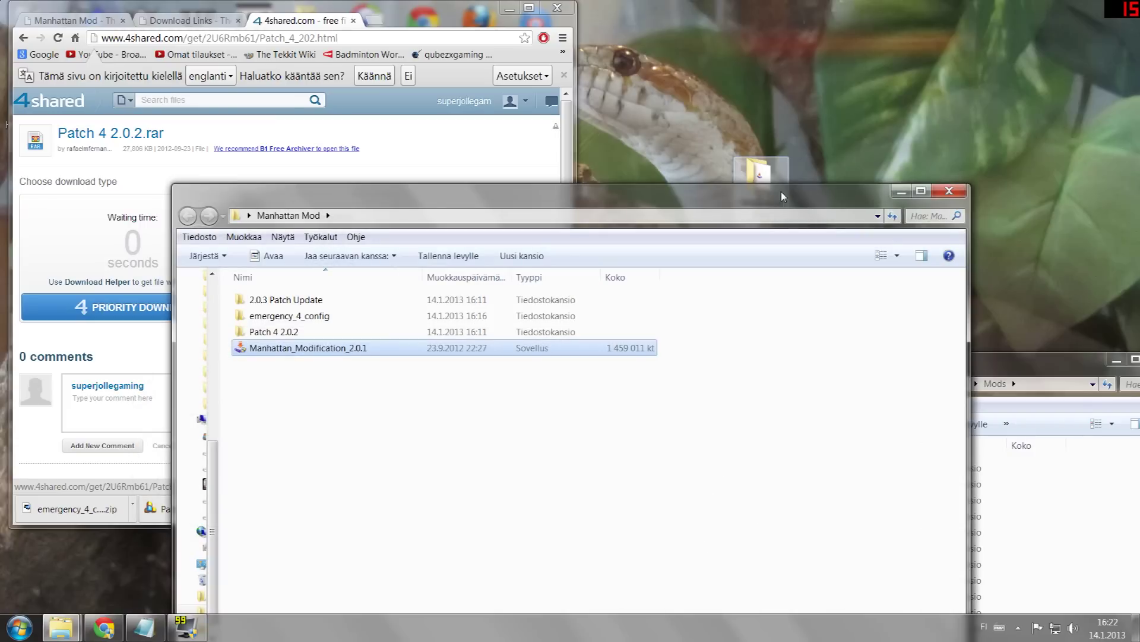